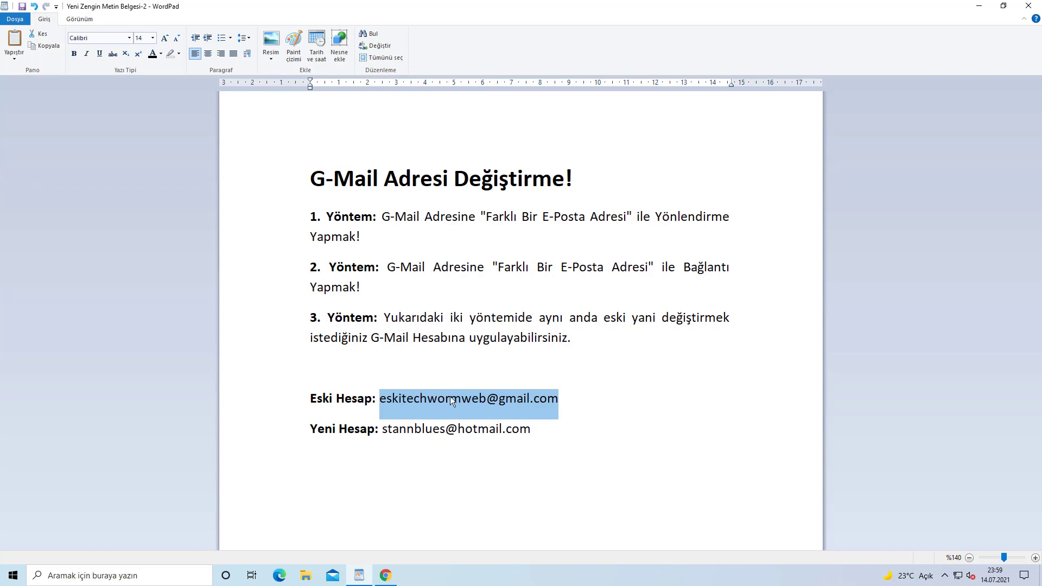
Highlight the new Hotmail address and the whole Yeni Hesap line in the WordPad notes
left_click(538, 432)
left_click_drag(537, 432, 403, 435)
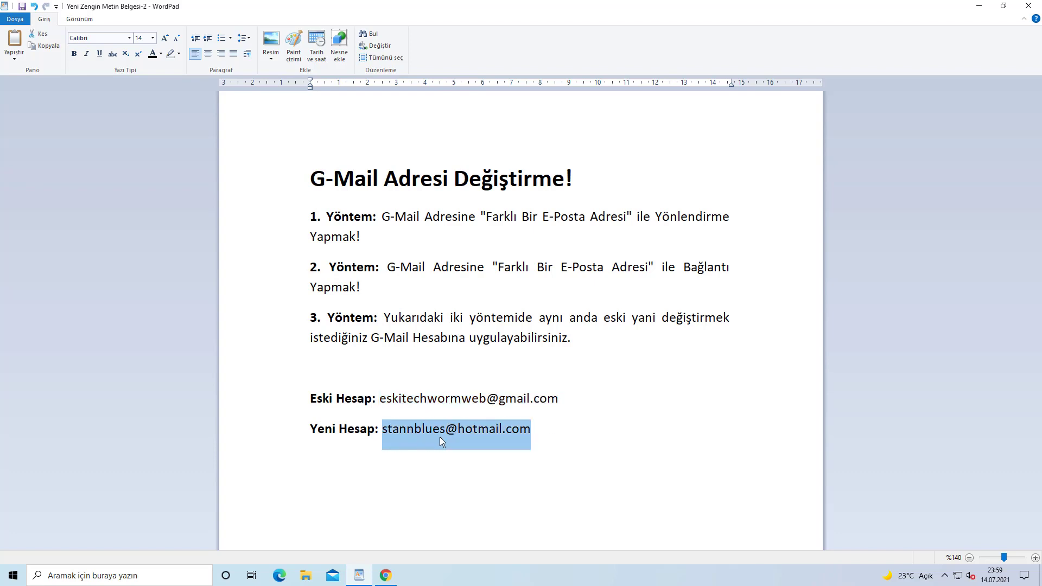
left_click(561, 435)
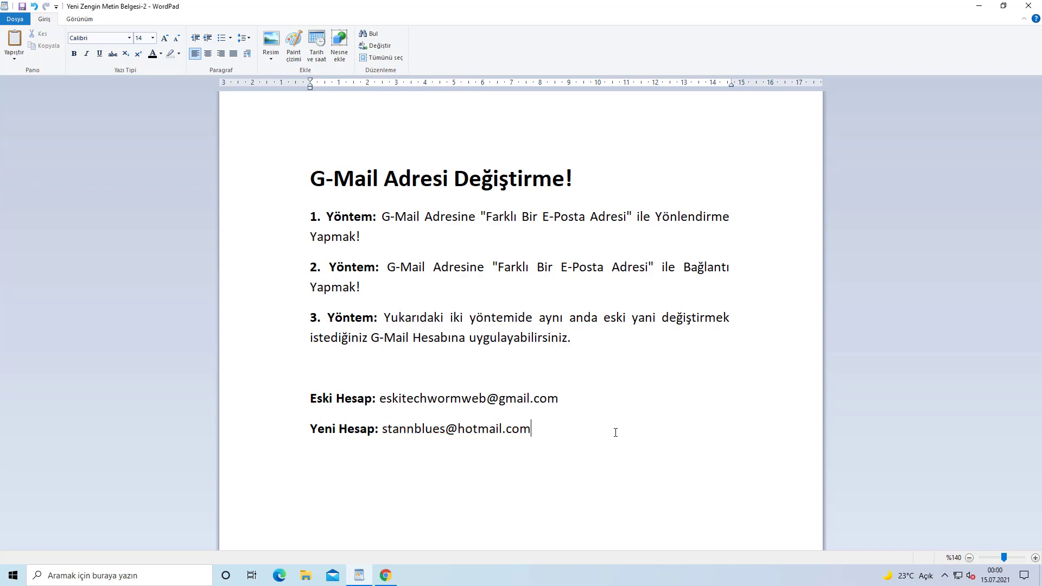
left_click_drag(535, 430, 304, 433)
left_click(598, 455)
Review the first method paragraph and the old Gmail address, then show the desktop
left_click_drag(387, 239, 306, 219)
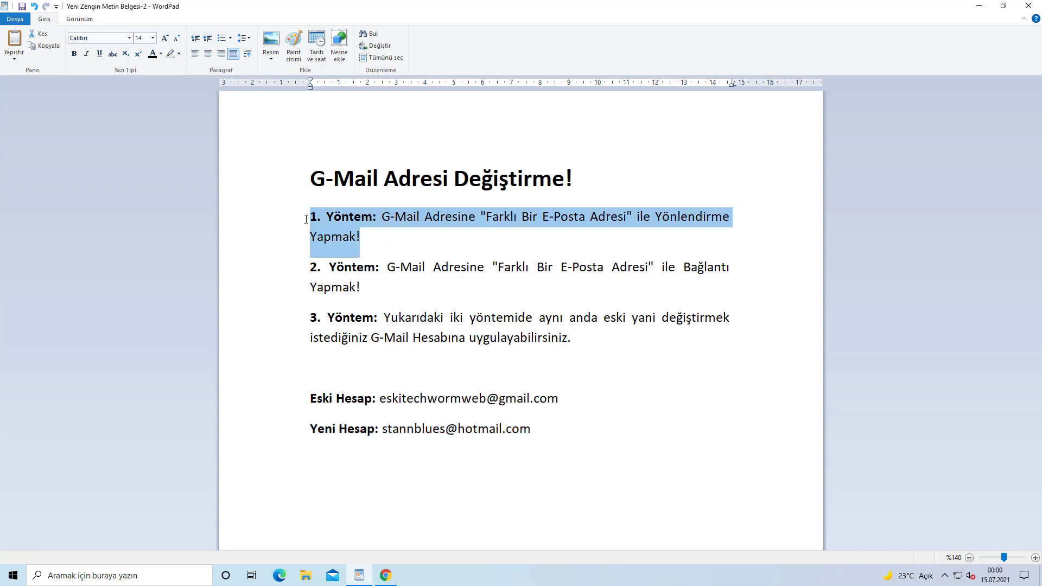
left_click(387, 238)
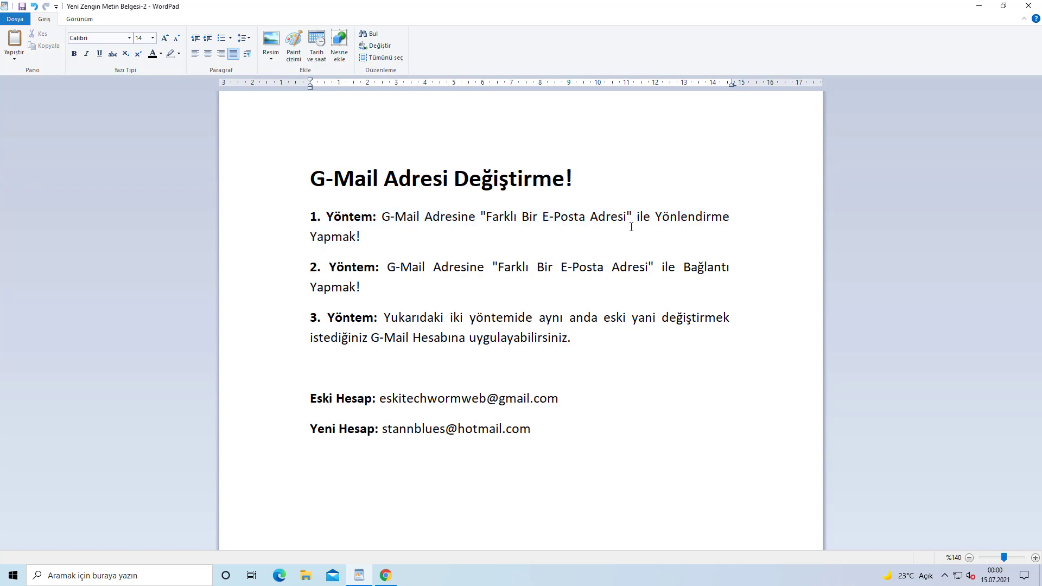
left_click_drag(407, 239, 306, 220)
left_click(370, 243)
left_click_drag(580, 397, 422, 400)
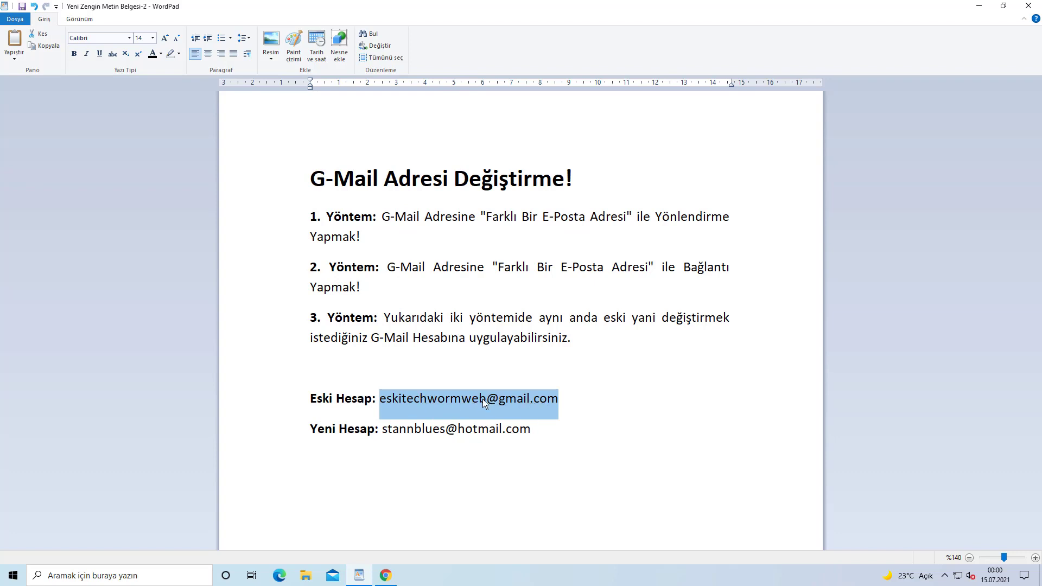
left_click(497, 426)
left_click_drag(534, 429, 406, 433)
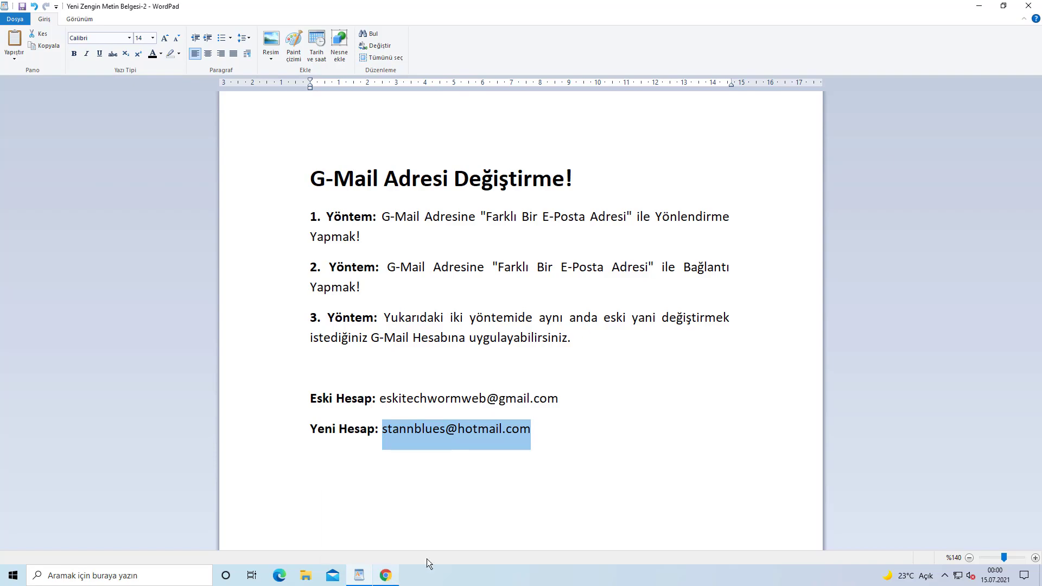
left_click(1041, 576)
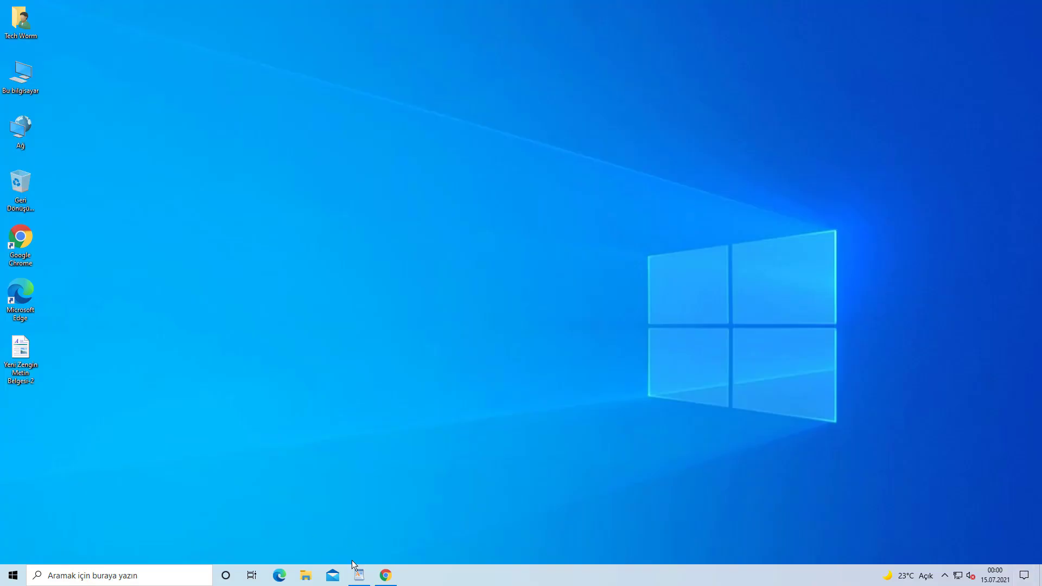
Restore Chrome and check the Gmail account's address in the Google account menu
left_click(386, 574)
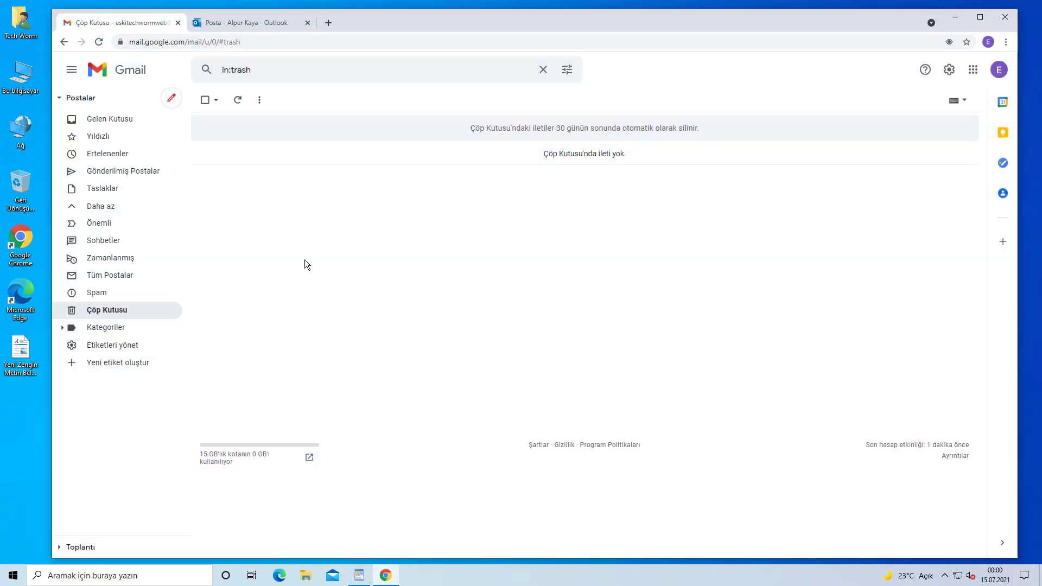
left_click(999, 70)
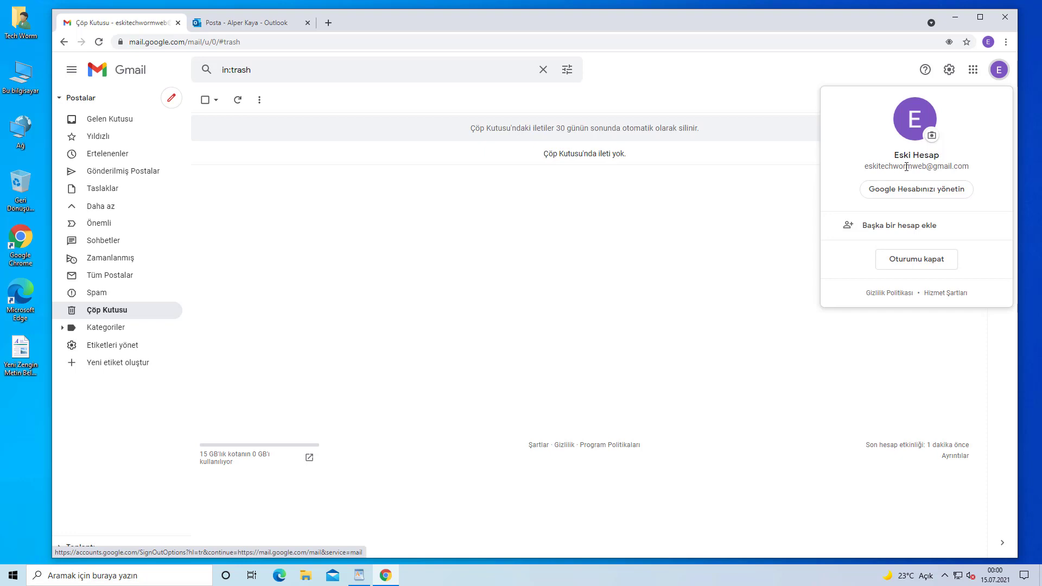
left_click_drag(866, 164, 977, 167)
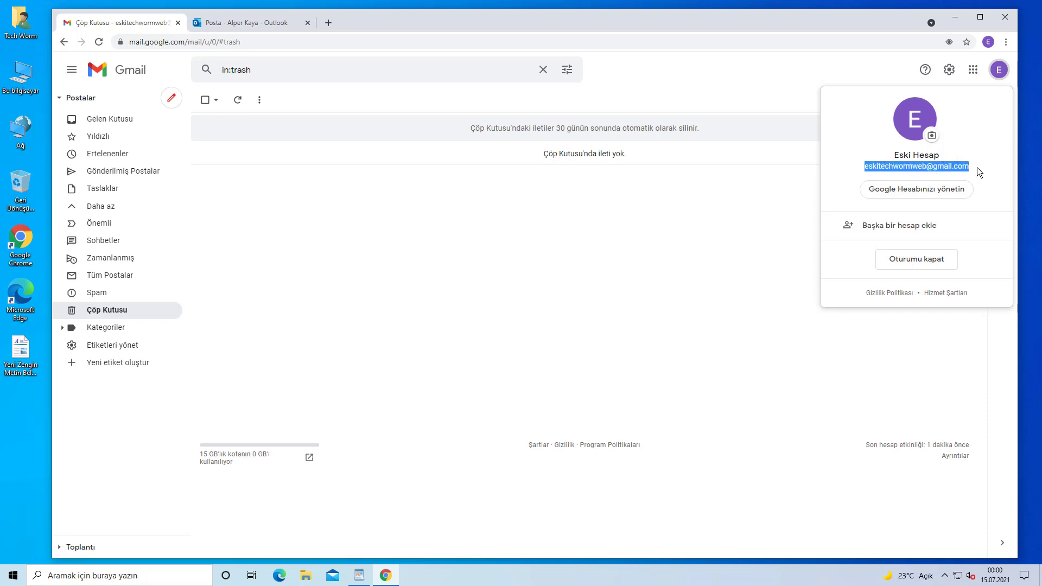
left_click(559, 268)
Check the Hotmail account card in the Outlook tab, then return to the Gmail tab
left_click(254, 24)
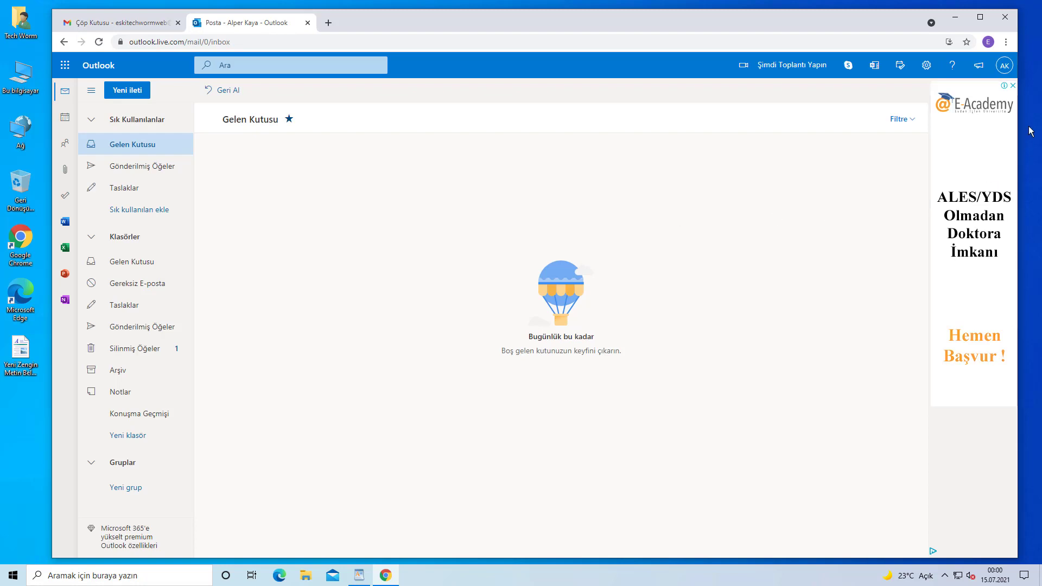
left_click(1005, 67)
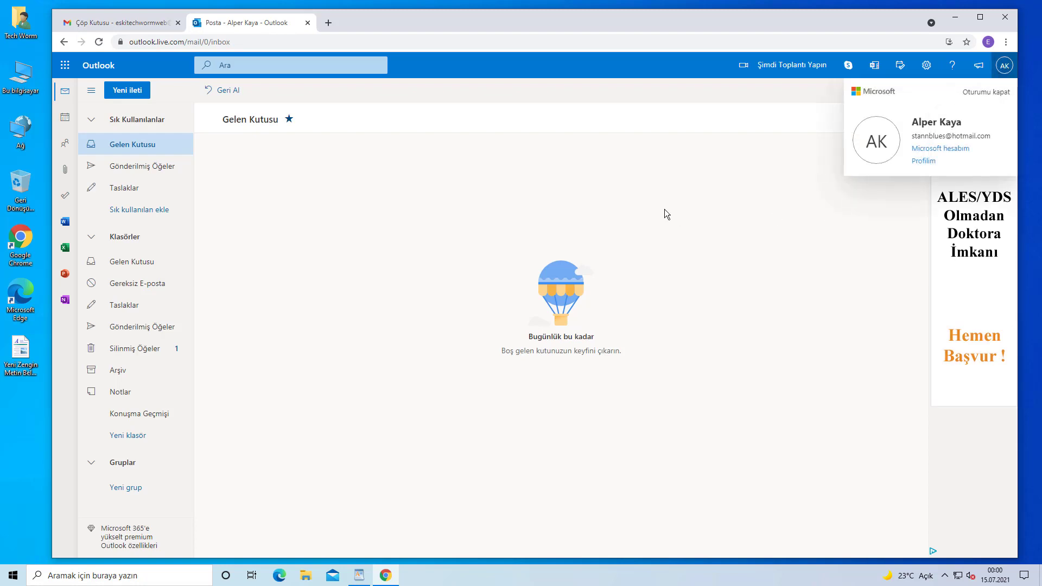
left_click(120, 23)
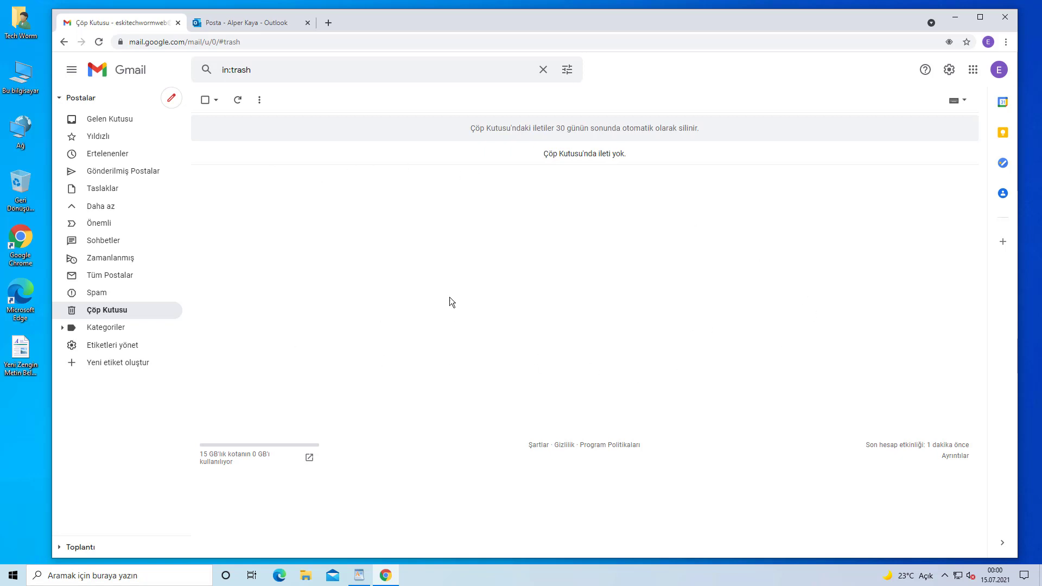
left_click(263, 25)
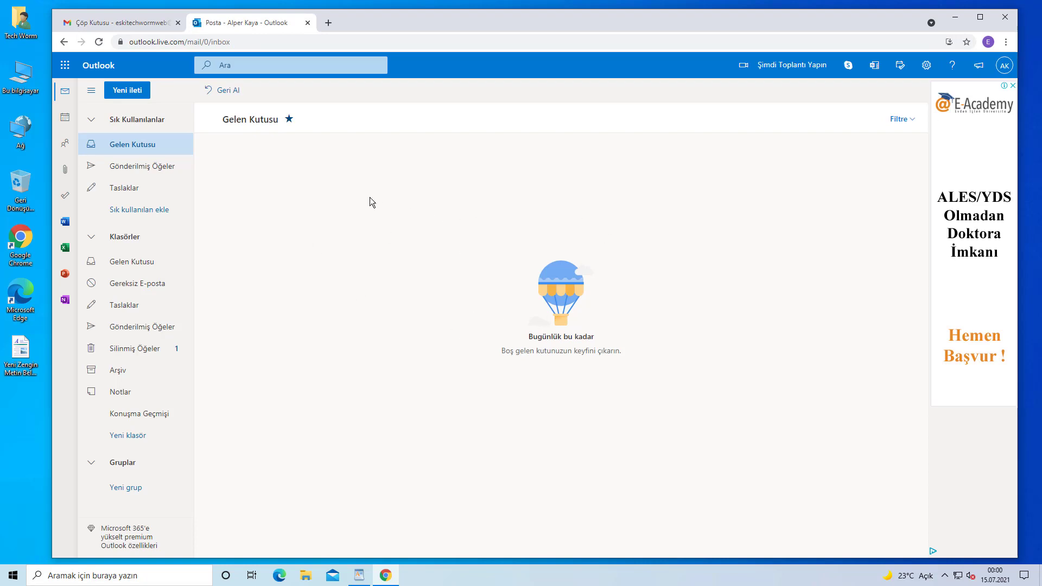
left_click(129, 26)
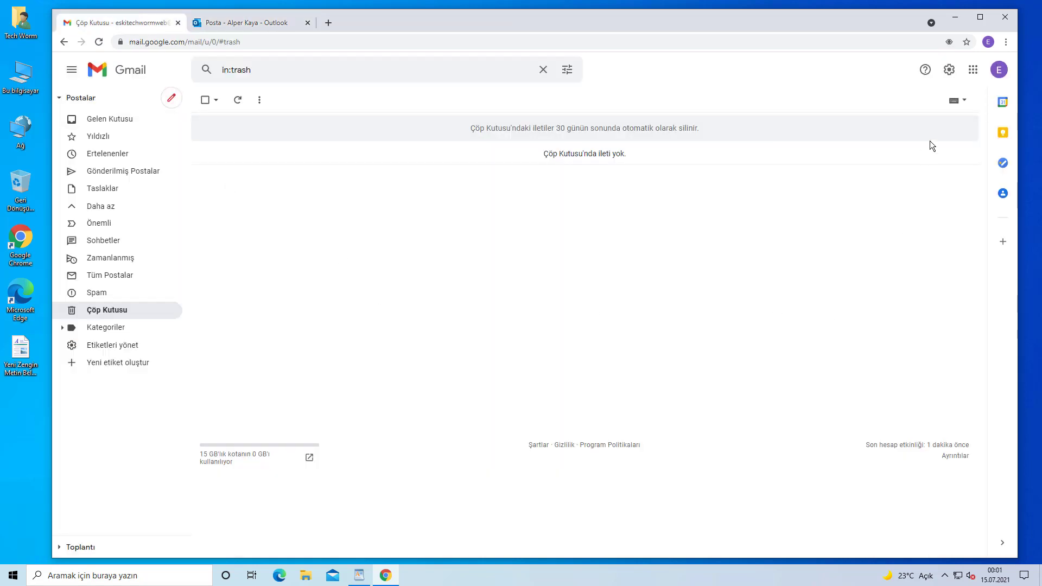
Open Gmail's Forwarding and POP/IMAP settings and start adding a forwarding address
left_click(950, 72)
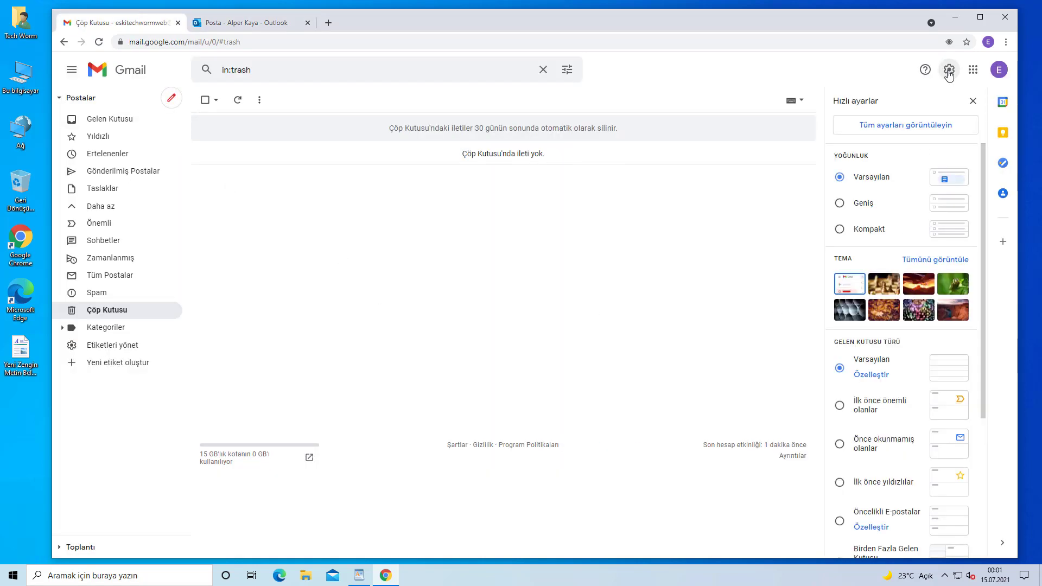
left_click(895, 126)
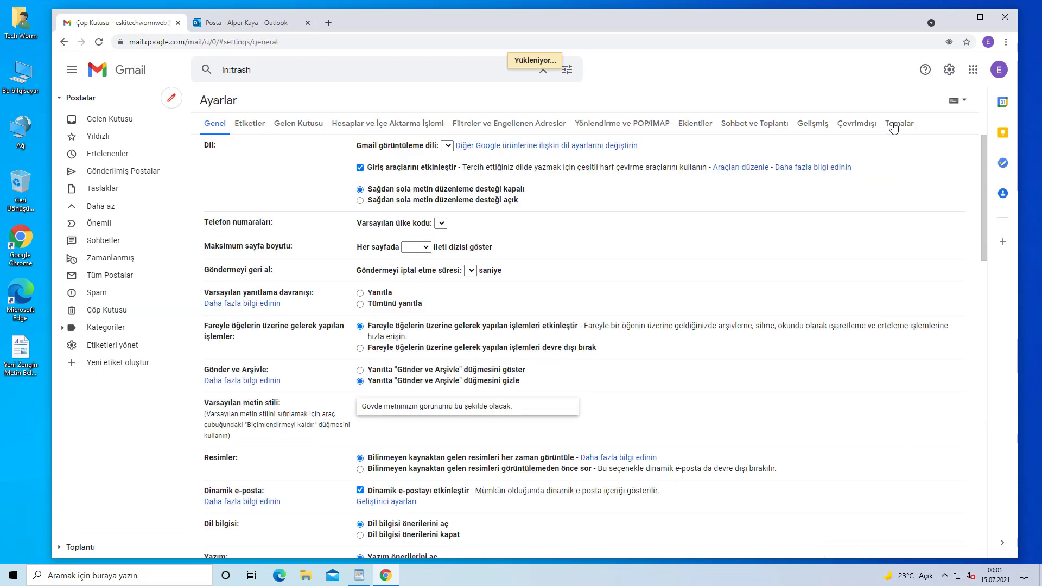
left_click(606, 128)
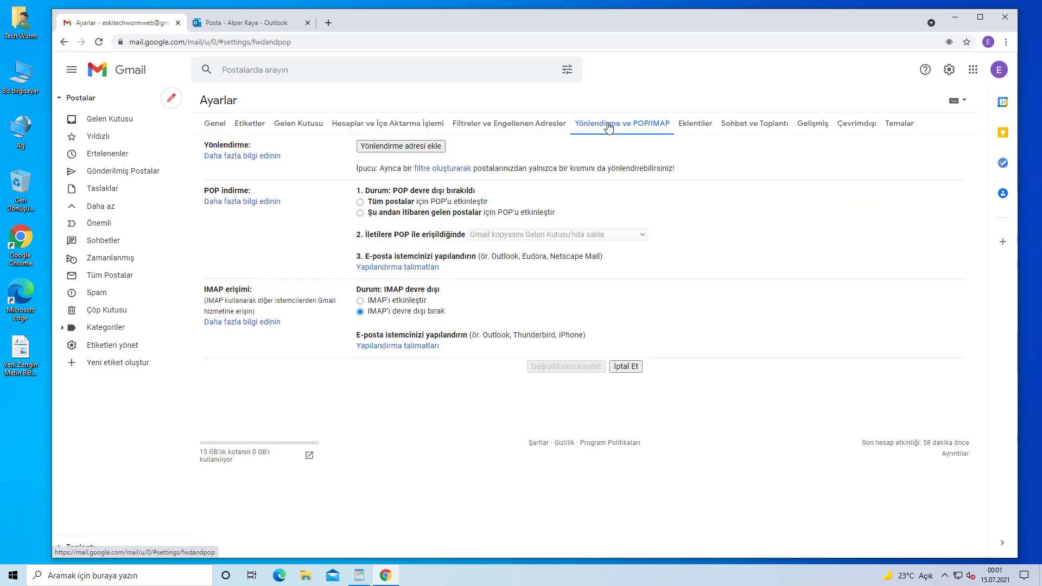
left_click(410, 147)
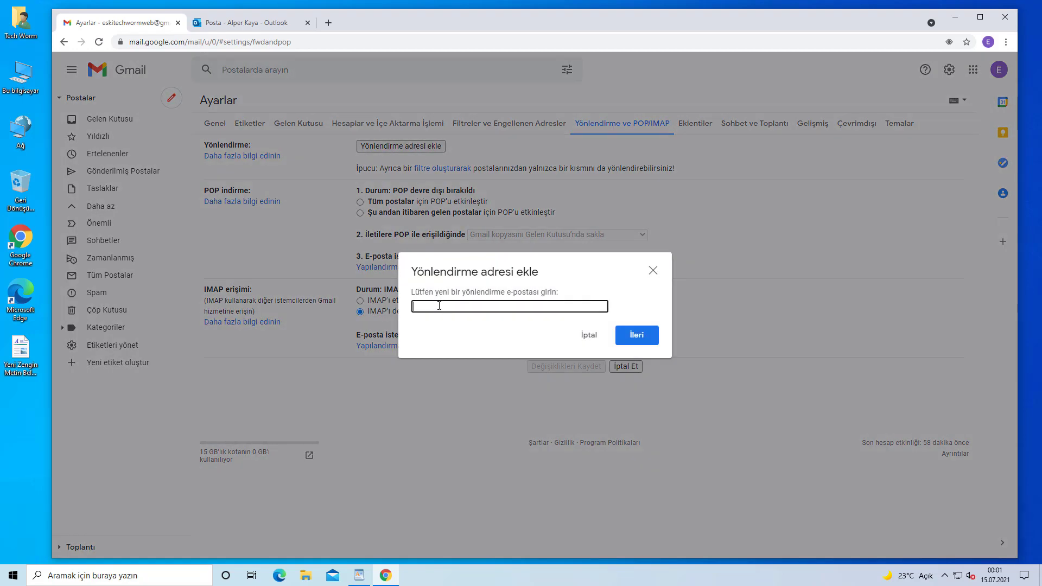
Enter the Hotmail address as the forwarding address and confirm so Gmail sends a code
left_click(252, 24)
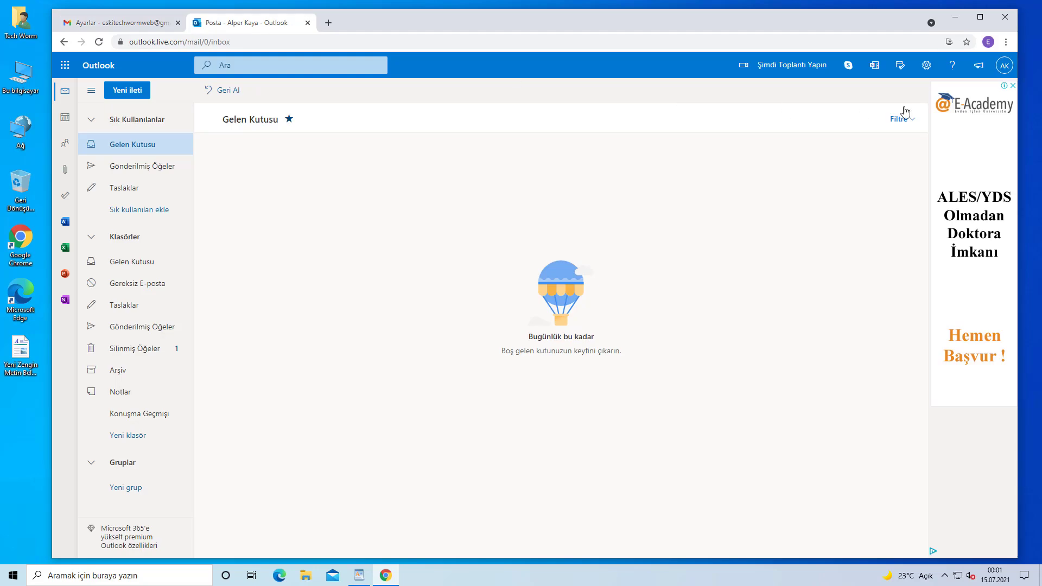
left_click(1005, 65)
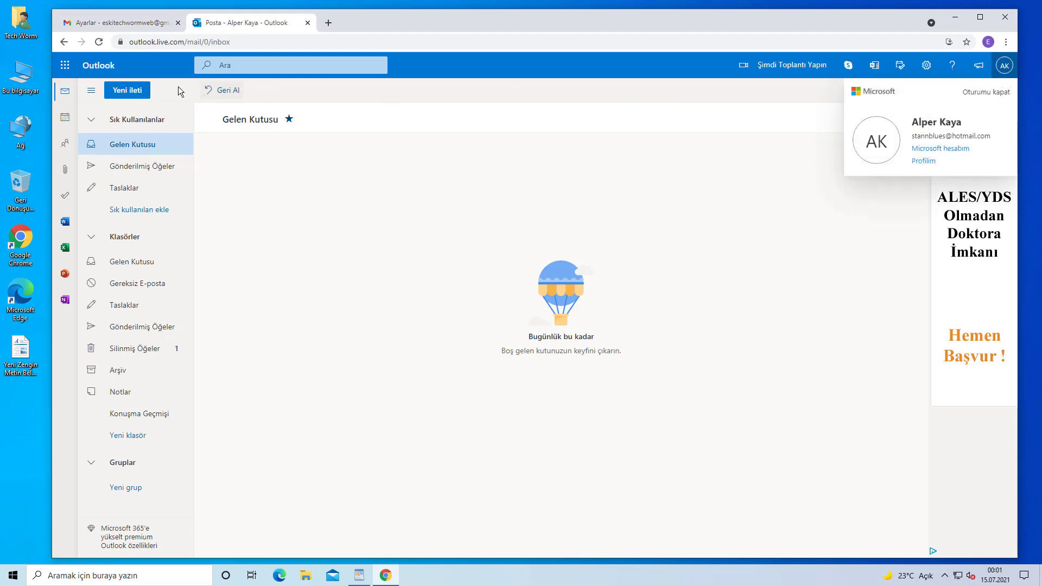
left_click(116, 25)
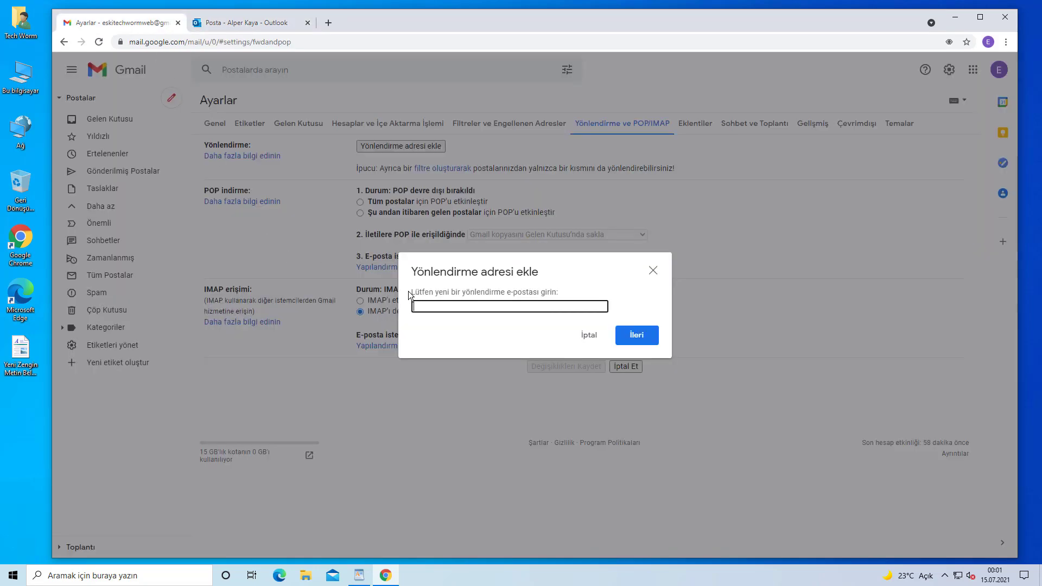
key("ctrl+a")
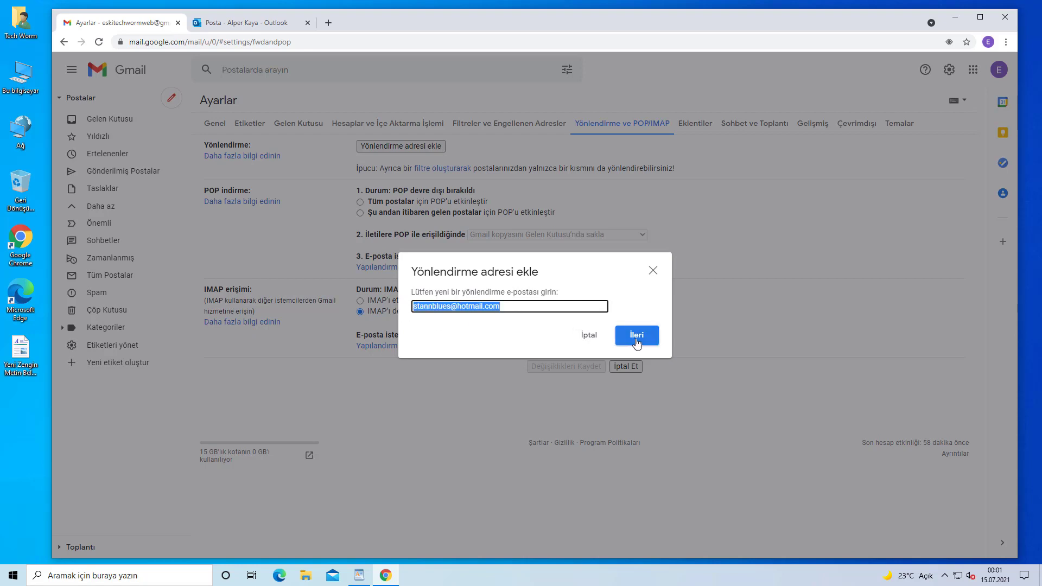
left_click(637, 341)
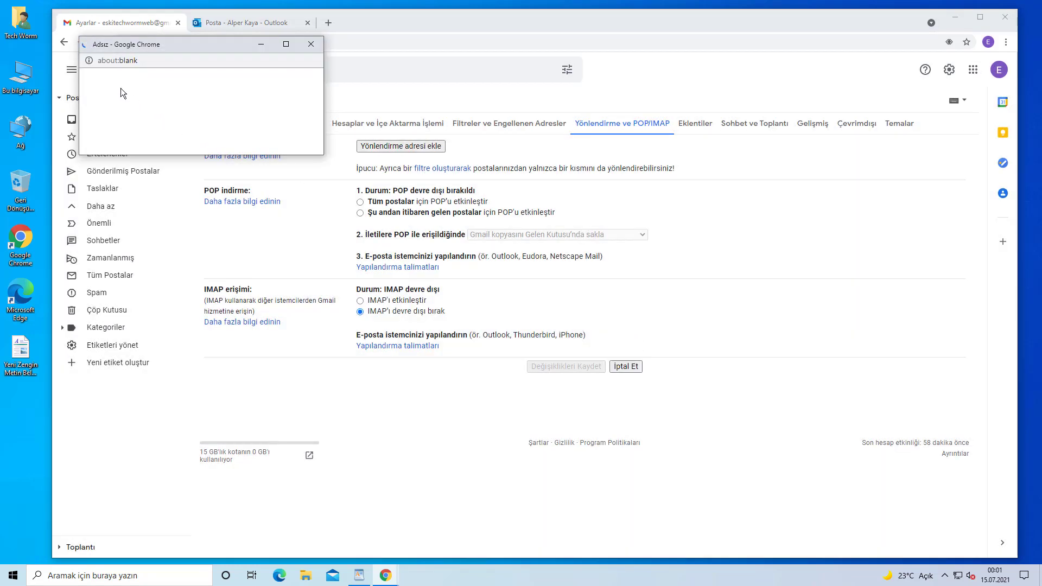
left_click(108, 102)
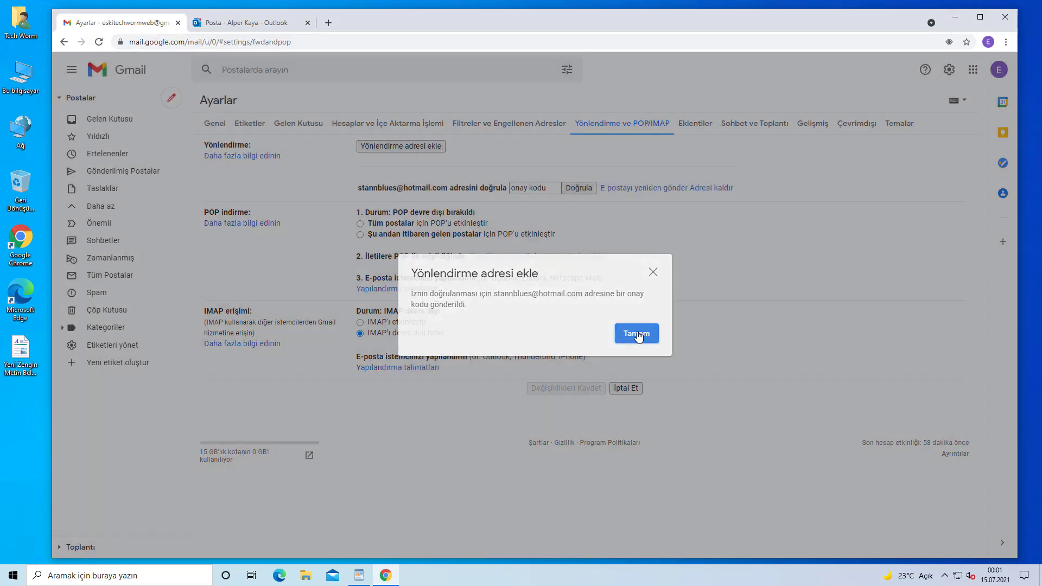
left_click(637, 334)
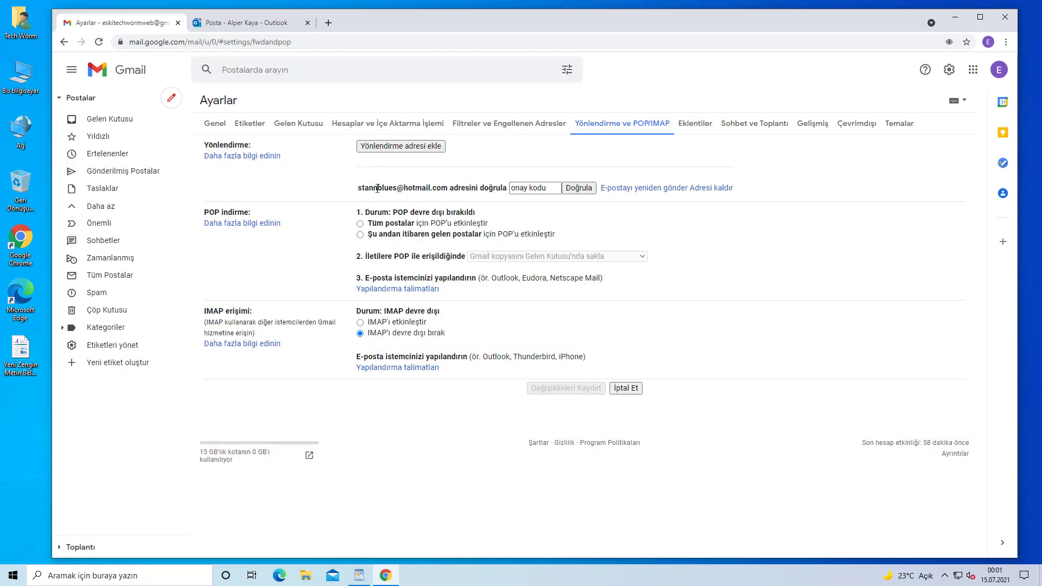
left_click(531, 189)
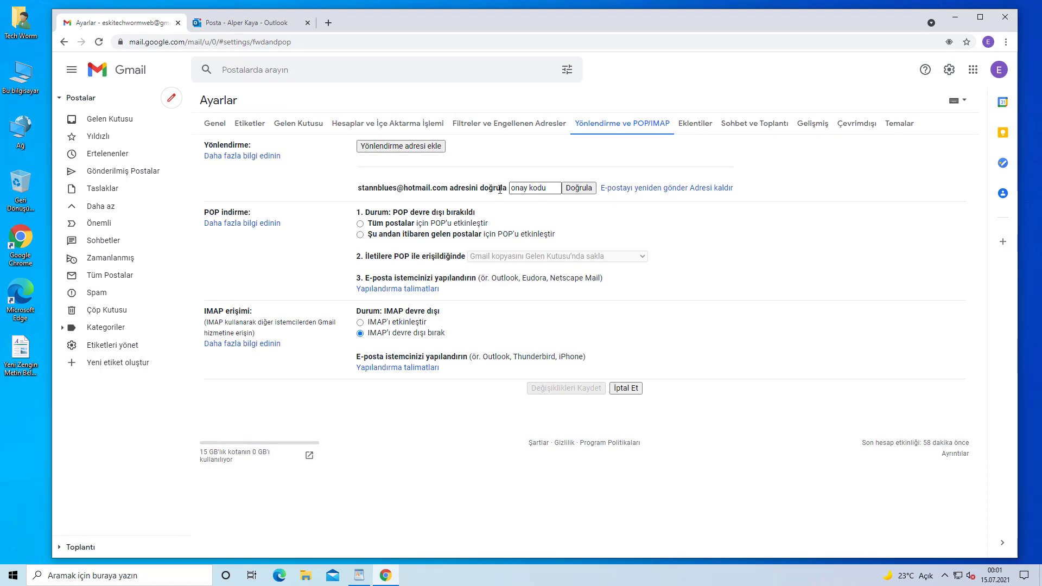
Copy the code from Gmail's confirmation email in Outlook and verify it in Gmail's forwarding settings
left_click(247, 25)
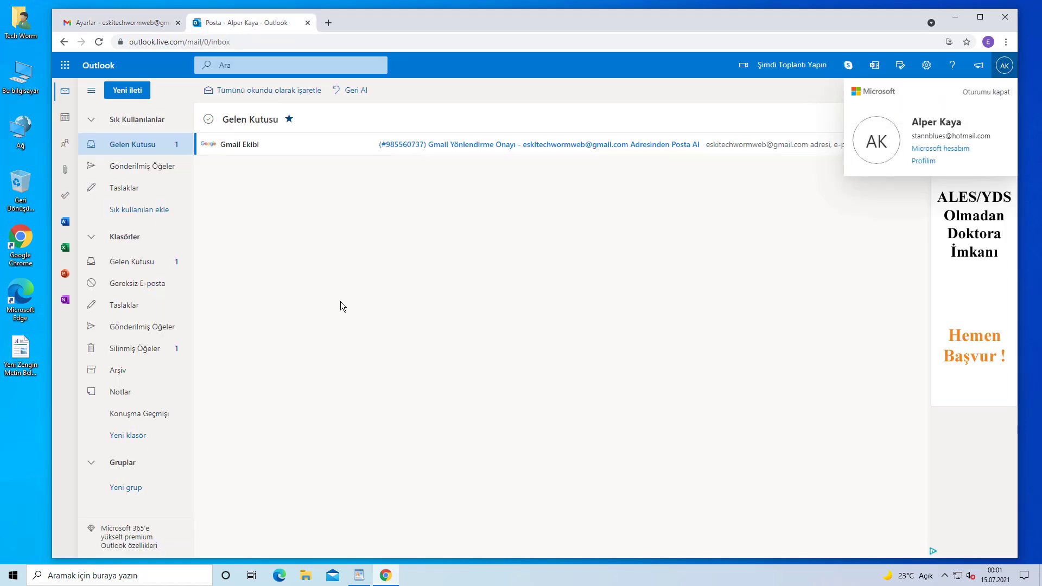
left_click(453, 146)
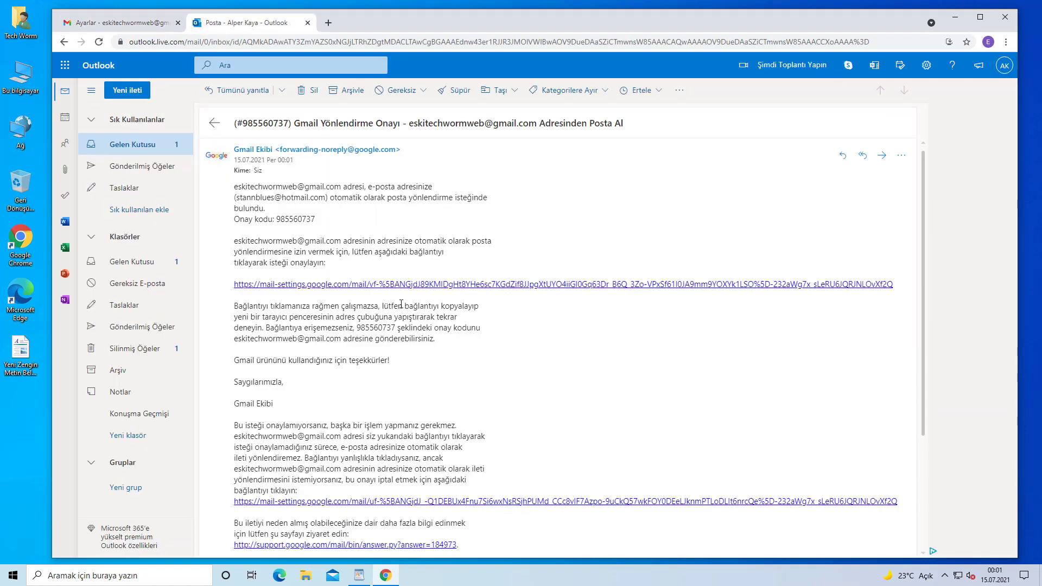
double_click(277, 220)
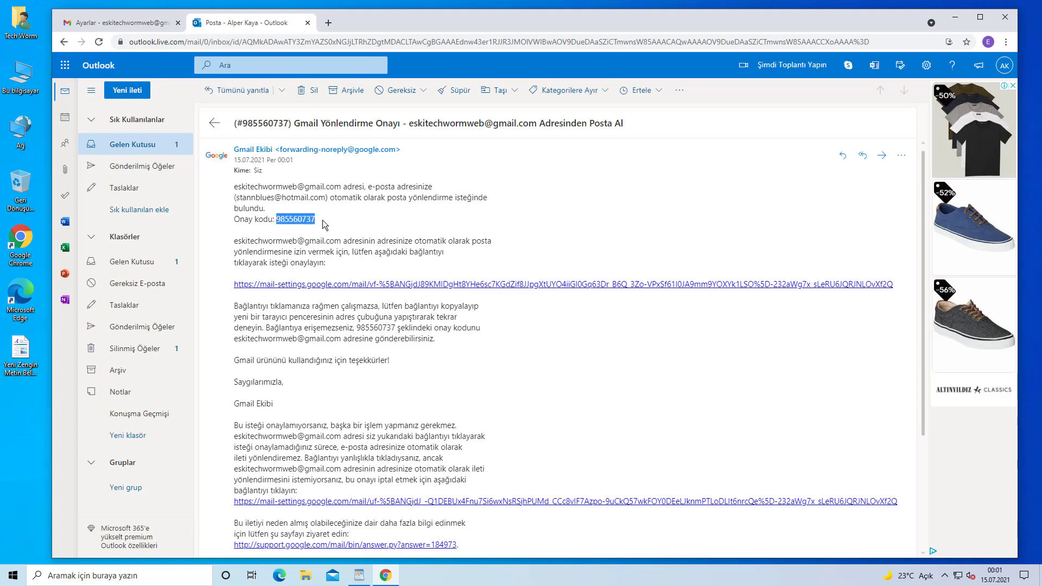
right_click(302, 219)
left_click(322, 228)
left_click(123, 22)
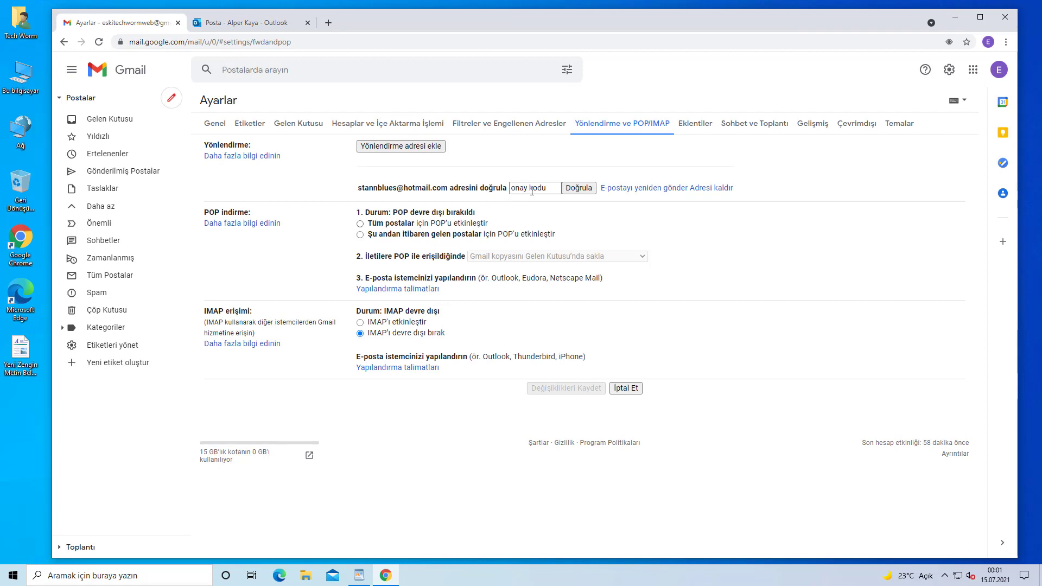
left_click(551, 188)
key("ctrl+v")
left_click(579, 187)
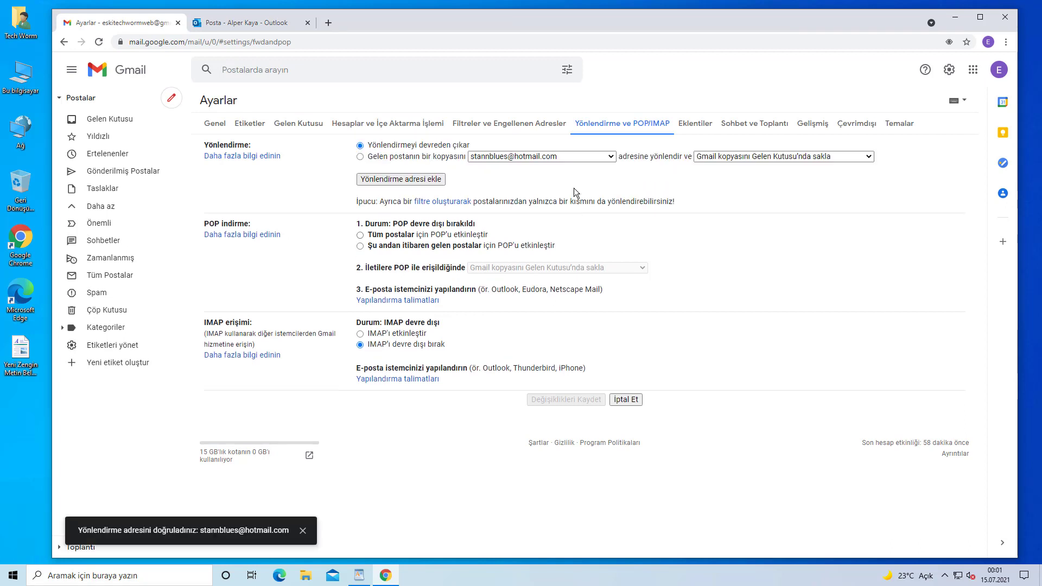
Forward incoming mail to the Hotmail address, keep Gmail's copy in the Inbox, and save the change
left_click(360, 158)
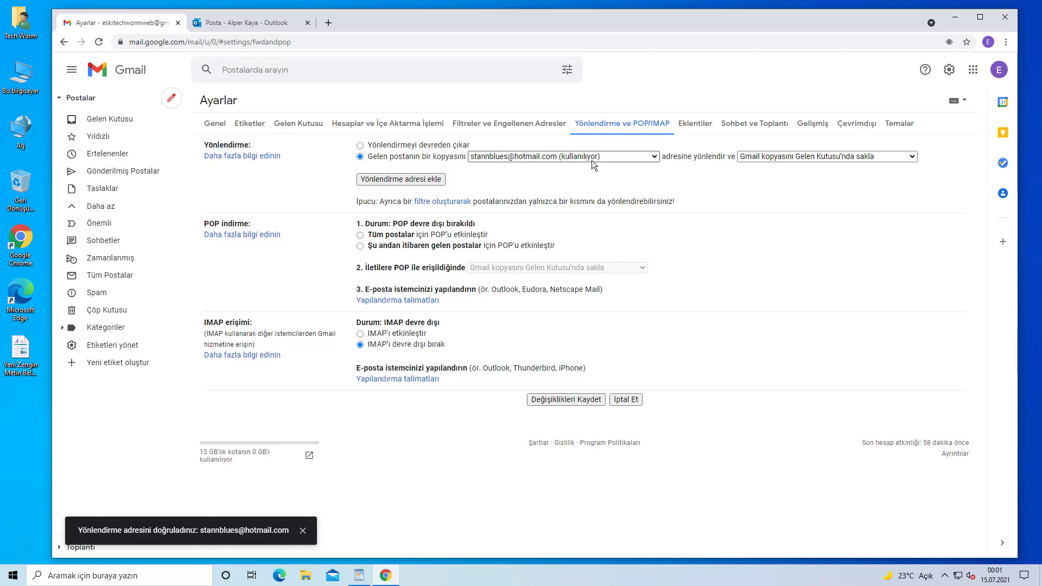
left_click(776, 159)
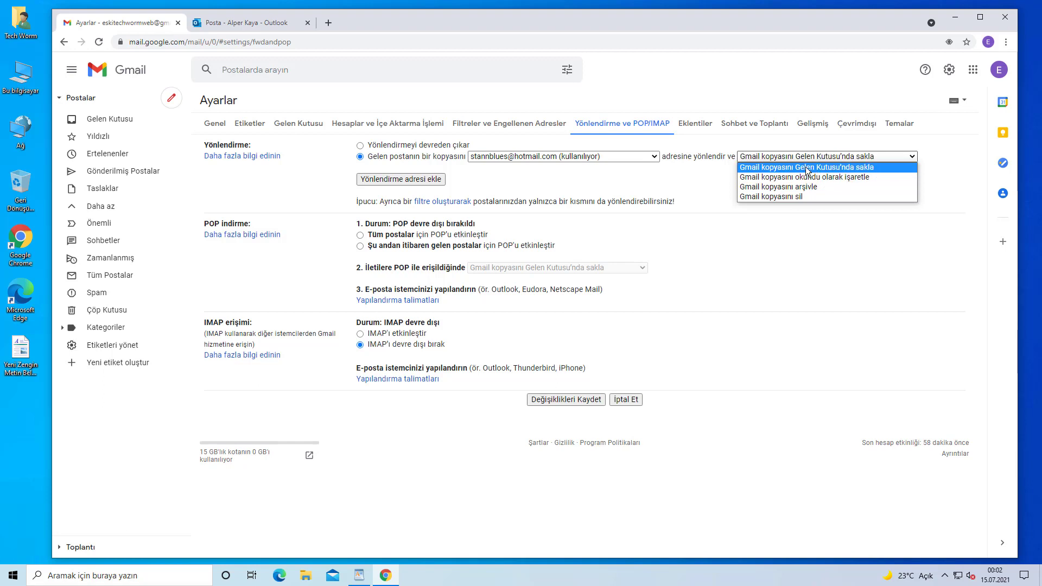
left_click(841, 170)
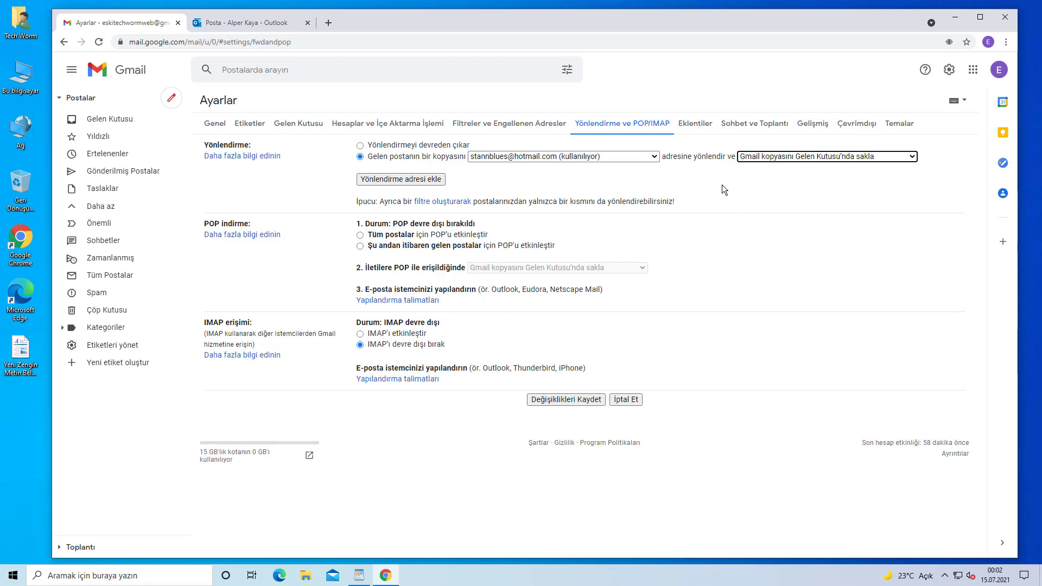
left_click(554, 400)
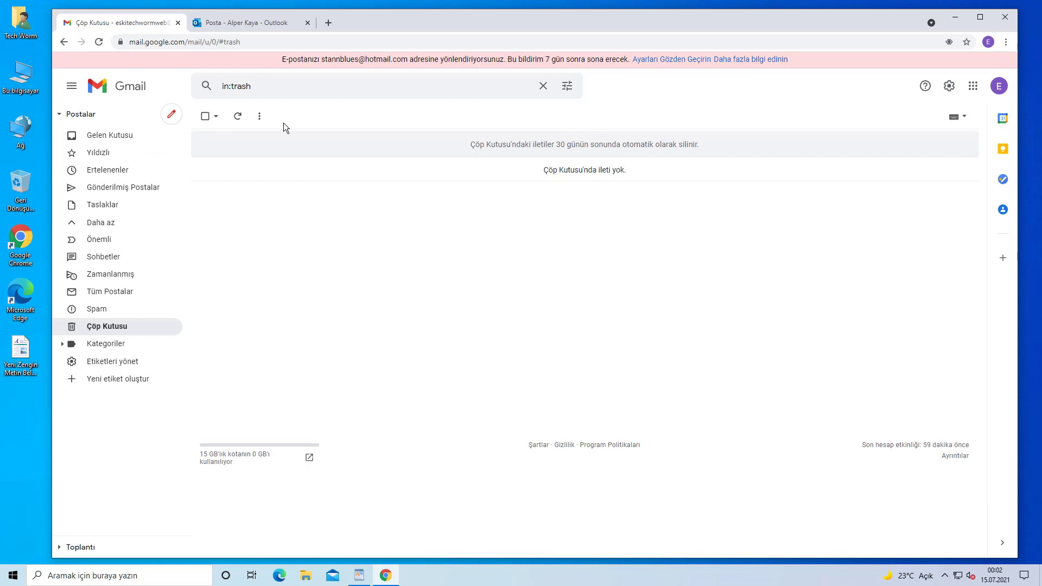
Check the Outlook inbox for the forwarded test mail, alternating with the Gmail inbox
left_click(235, 25)
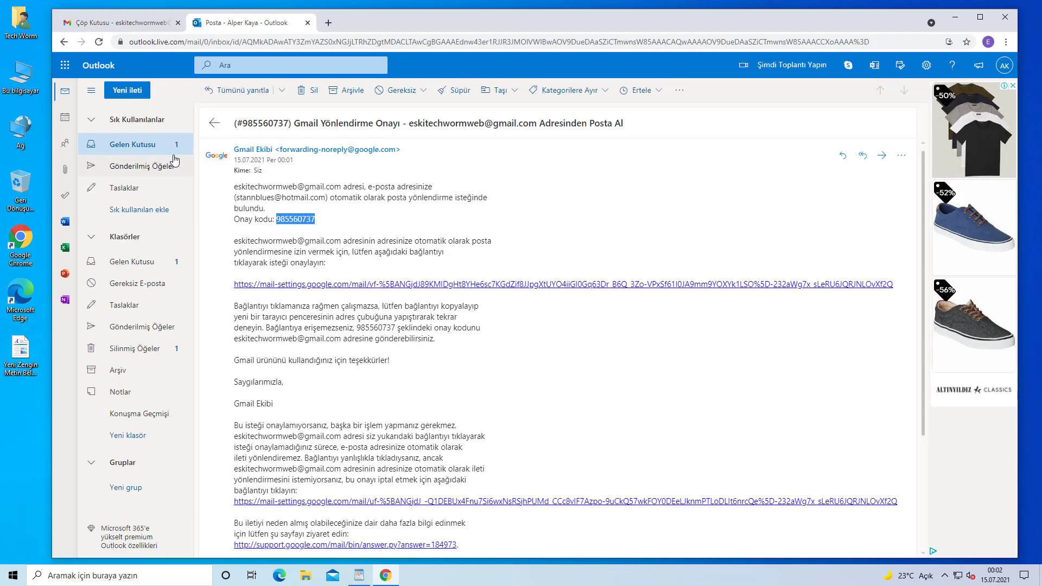
left_click(163, 146)
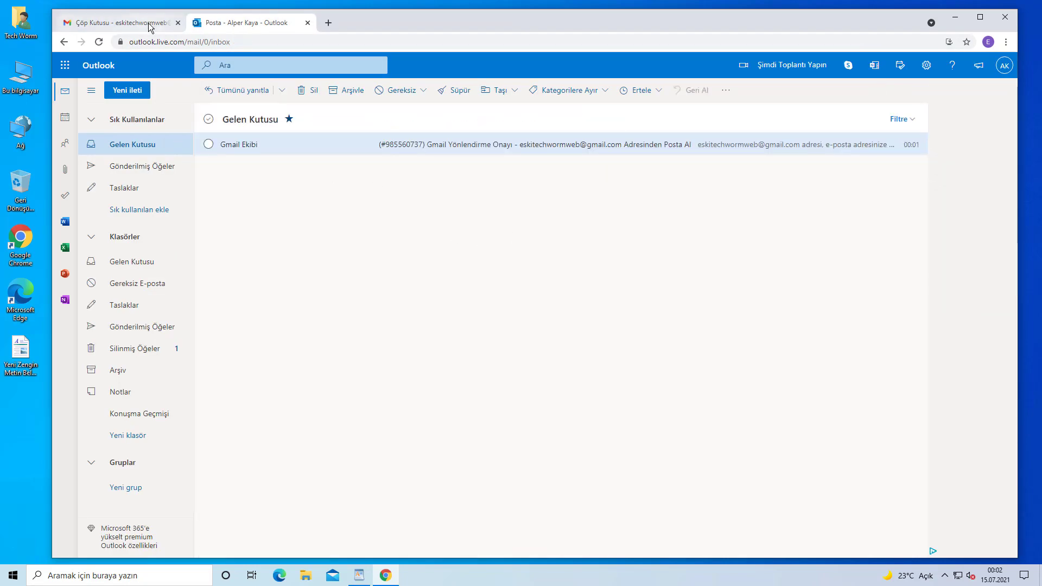
left_click(152, 23)
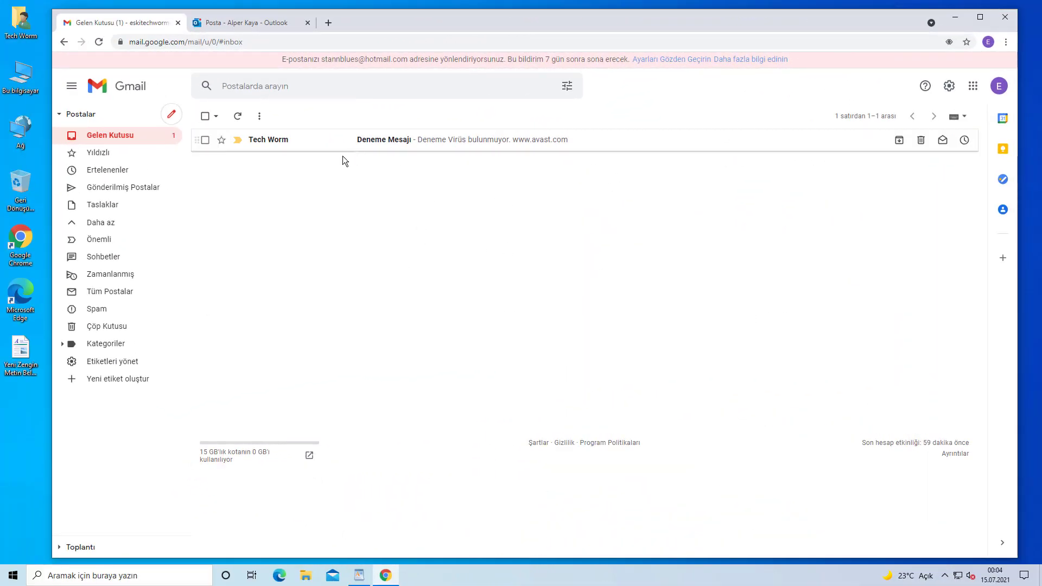
left_click(239, 24)
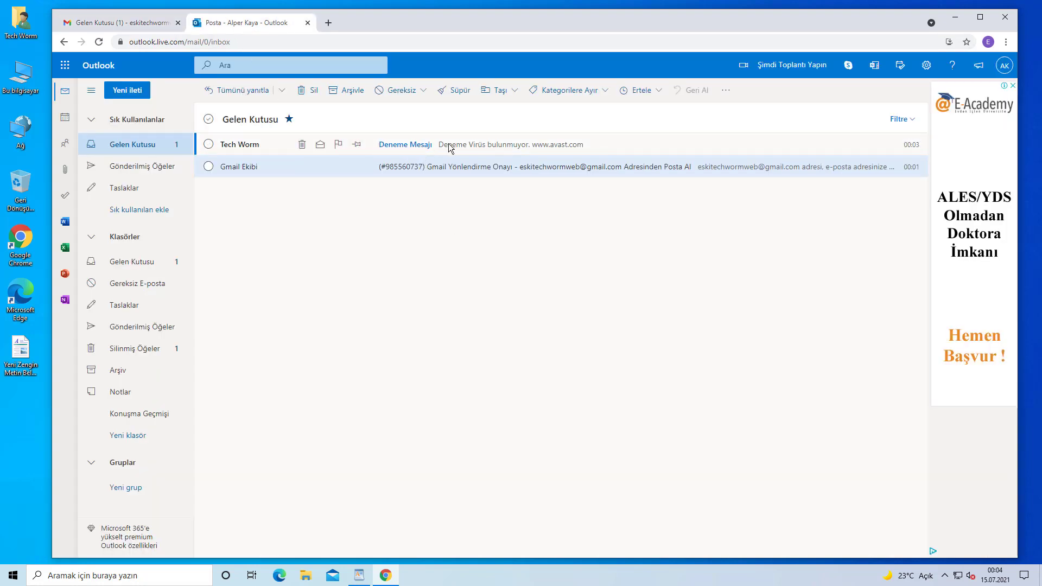
left_click(134, 26)
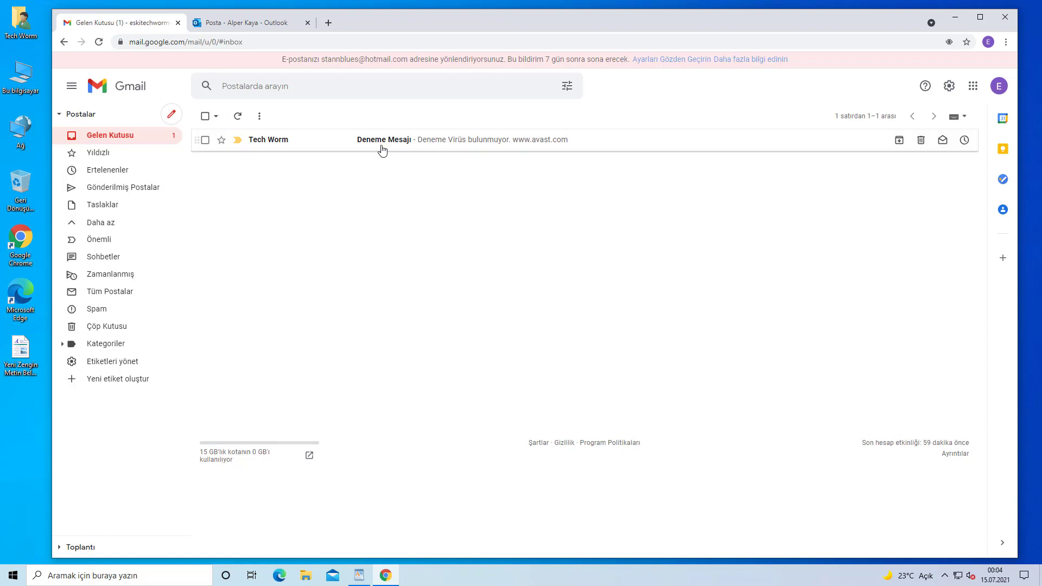
Open the forwarded Deneme Mesajı email in Outlook, then return to the Gmail inbox
left_click(254, 25)
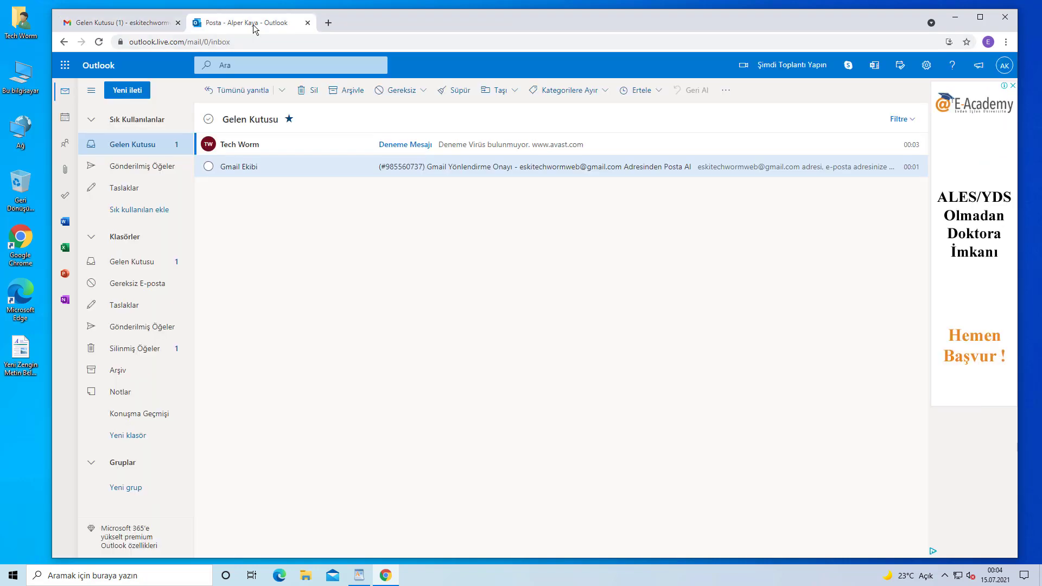
left_click(484, 149)
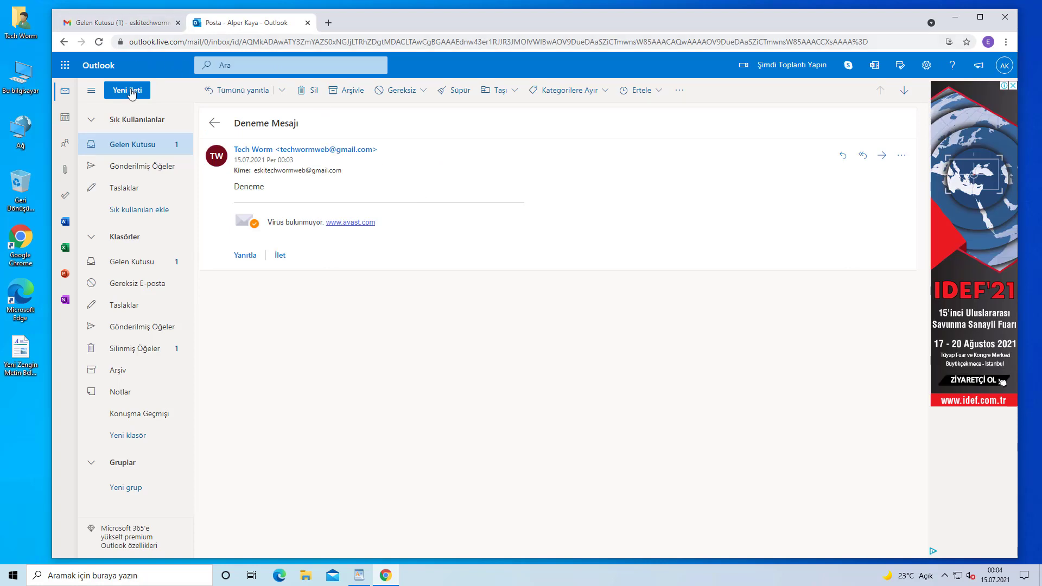
left_click(140, 144)
left_click(135, 27)
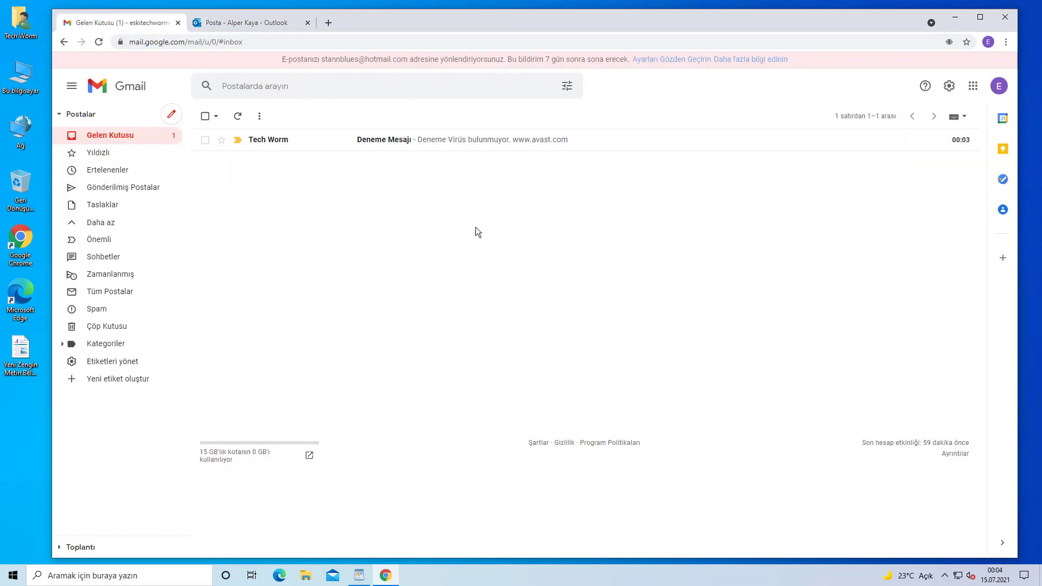
Choose Yönlendirmeyi devreden çıkar in Yönlendirme ve POP/IMAP, save, and show the desktop
left_click(951, 89)
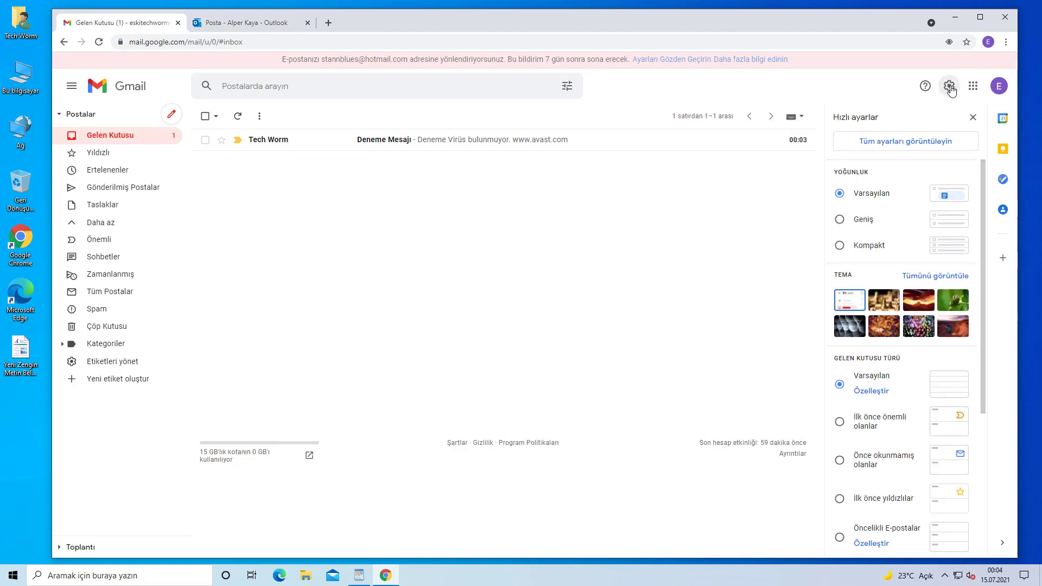
left_click(907, 142)
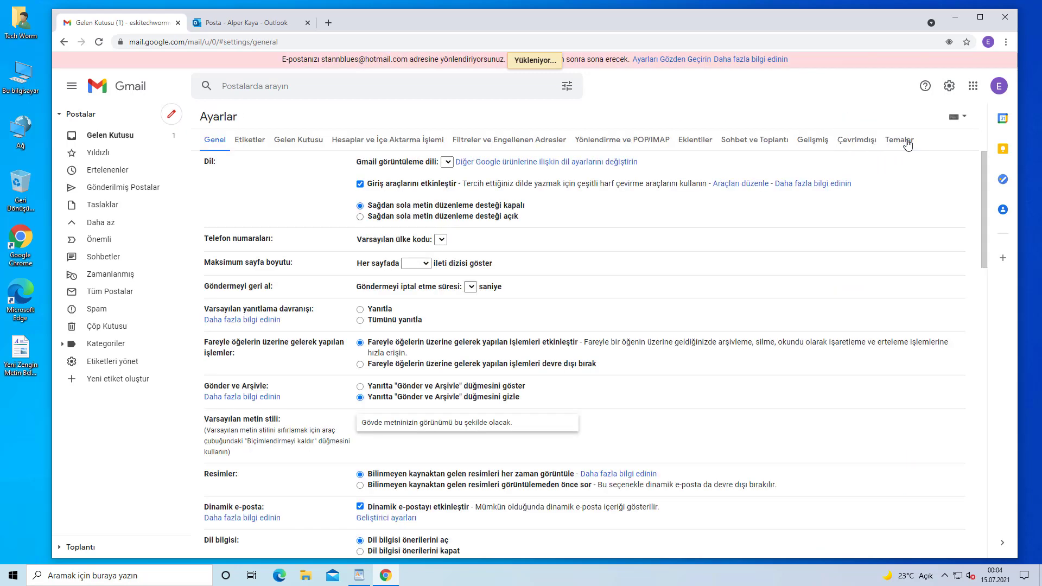
left_click(599, 143)
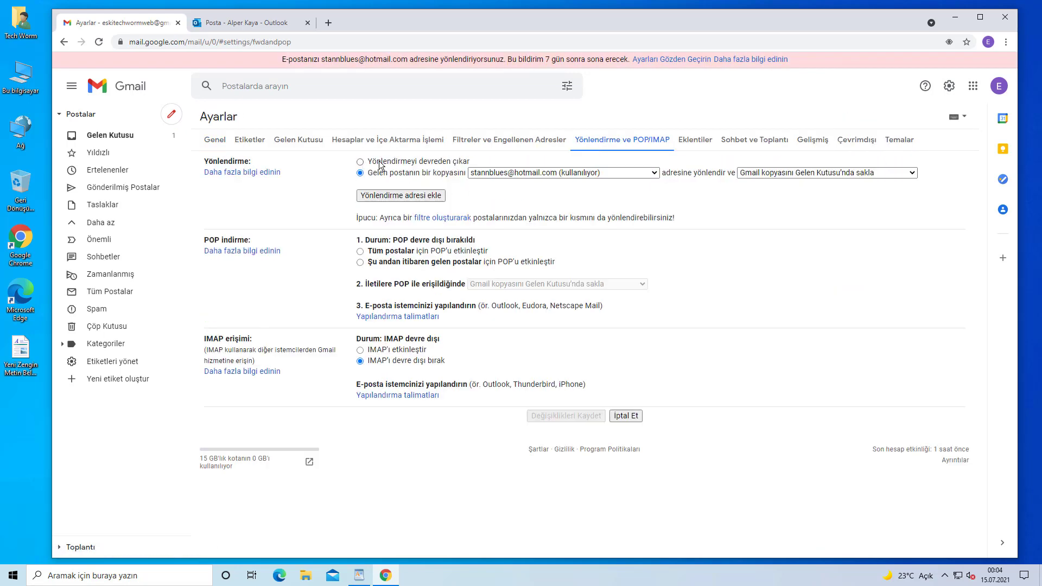
left_click(361, 162)
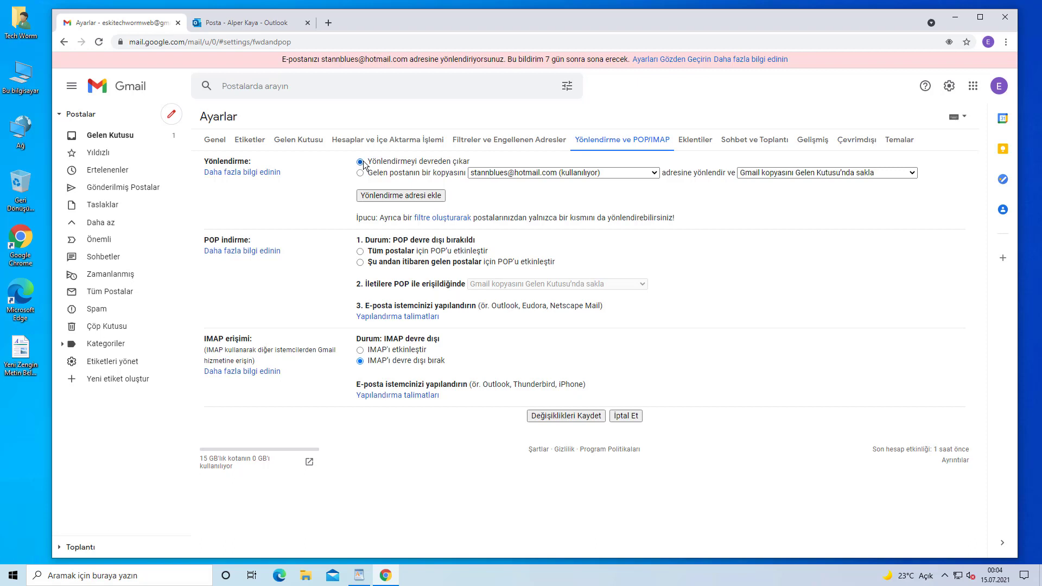
left_click(559, 416)
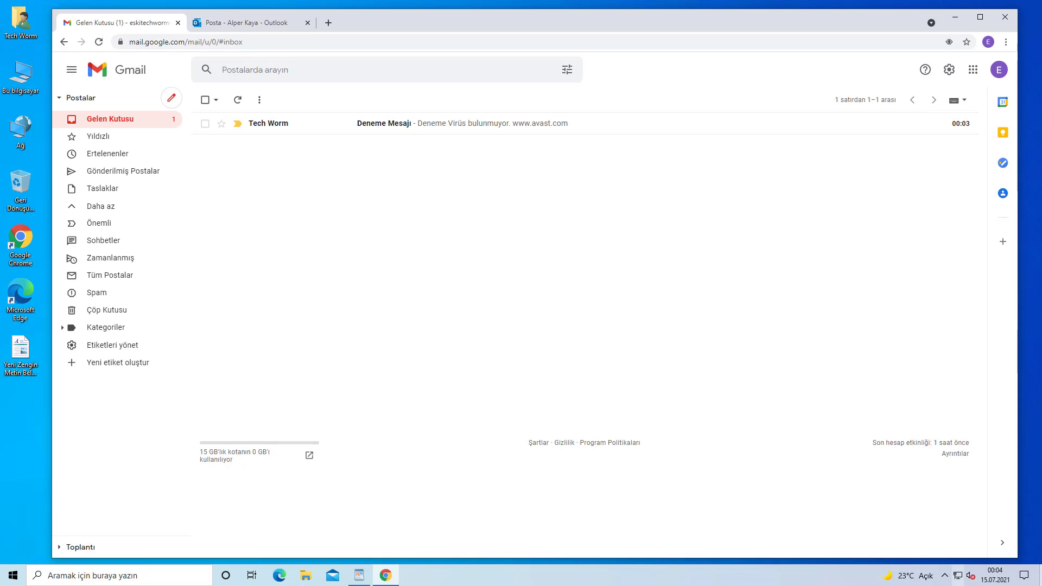
left_click(1040, 575)
Reread the second method paragraph in WordPad, then bring Chrome with Gmail back to the front
left_click(361, 575)
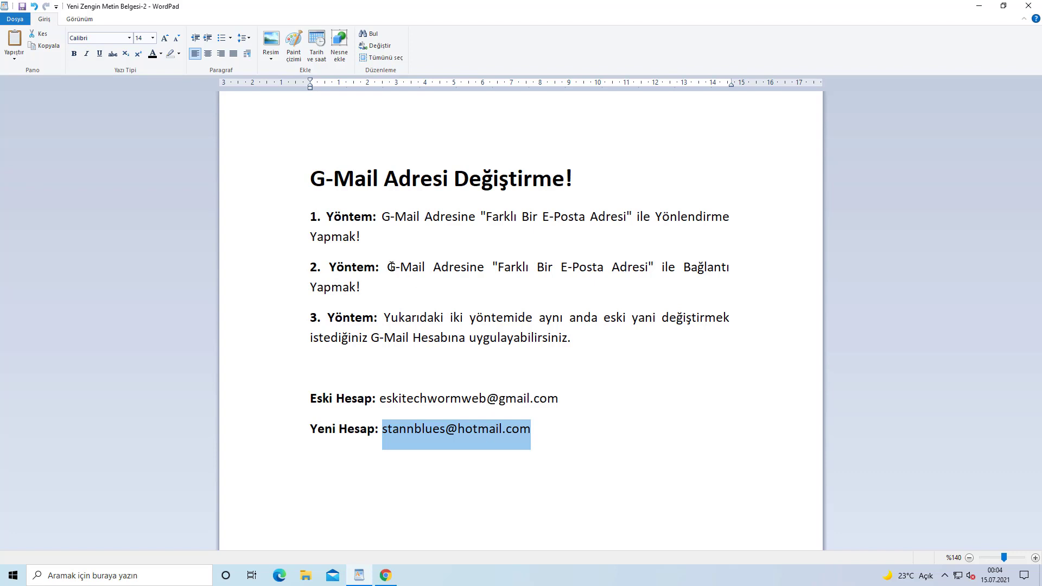
left_click_drag(387, 267, 495, 267)
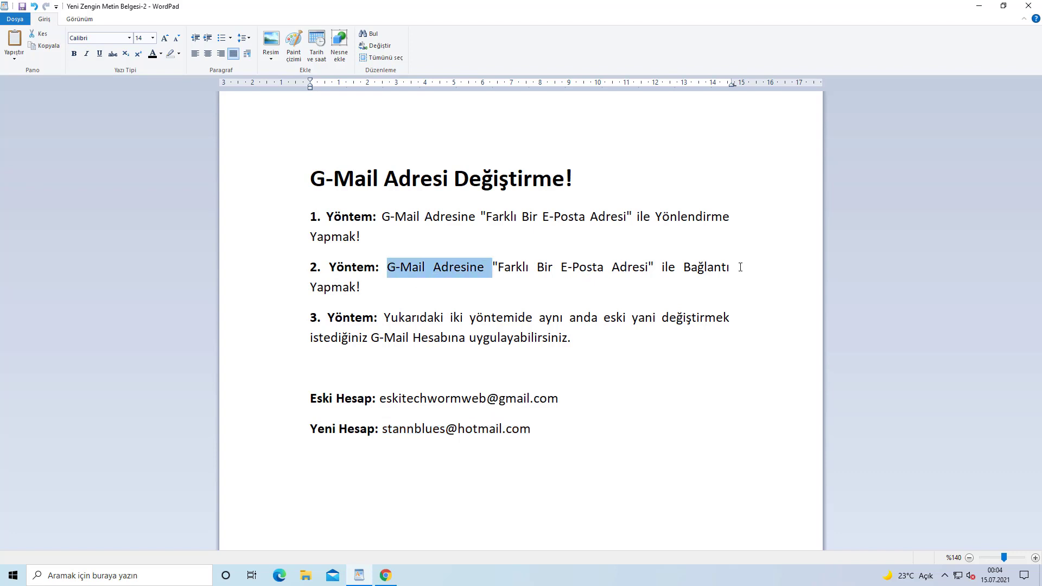
double_click(291, 275)
left_click(427, 290)
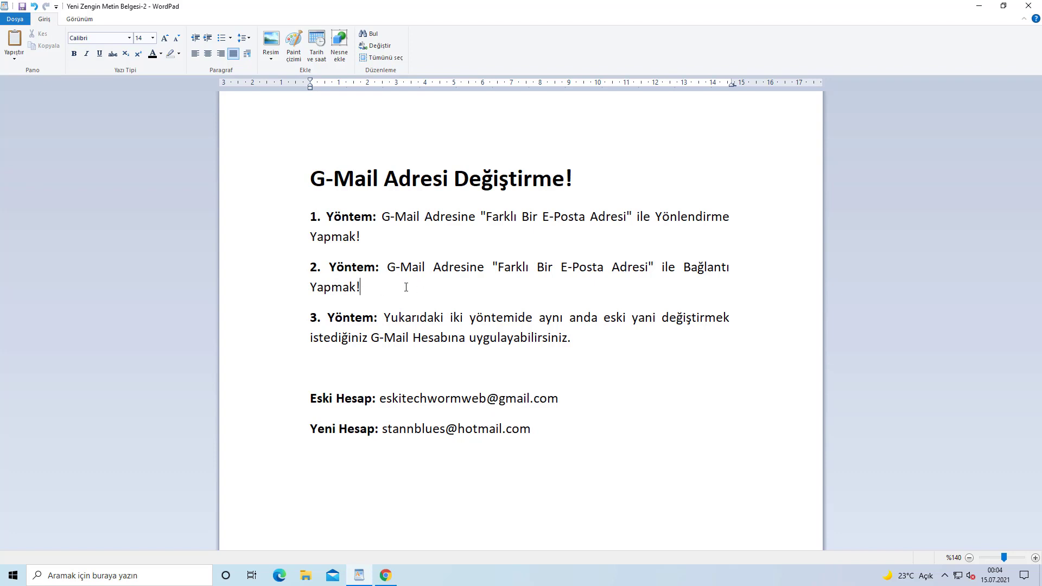
key("super+d")
left_click(387, 574)
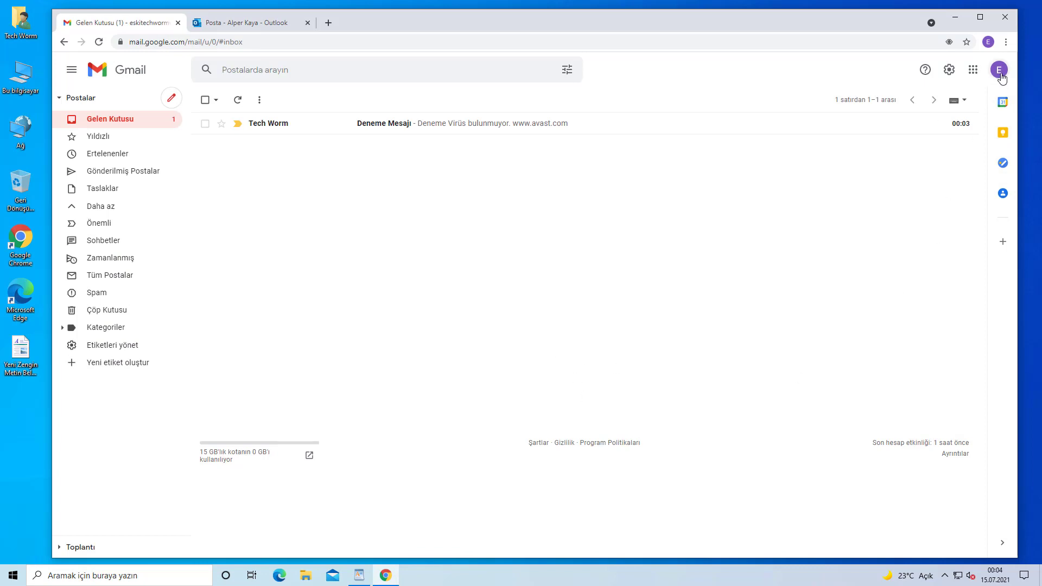
Go to Google Account > Kişisel bilgiler > E-posta and choose Alternatif e-posta adresi ekle
left_click(999, 71)
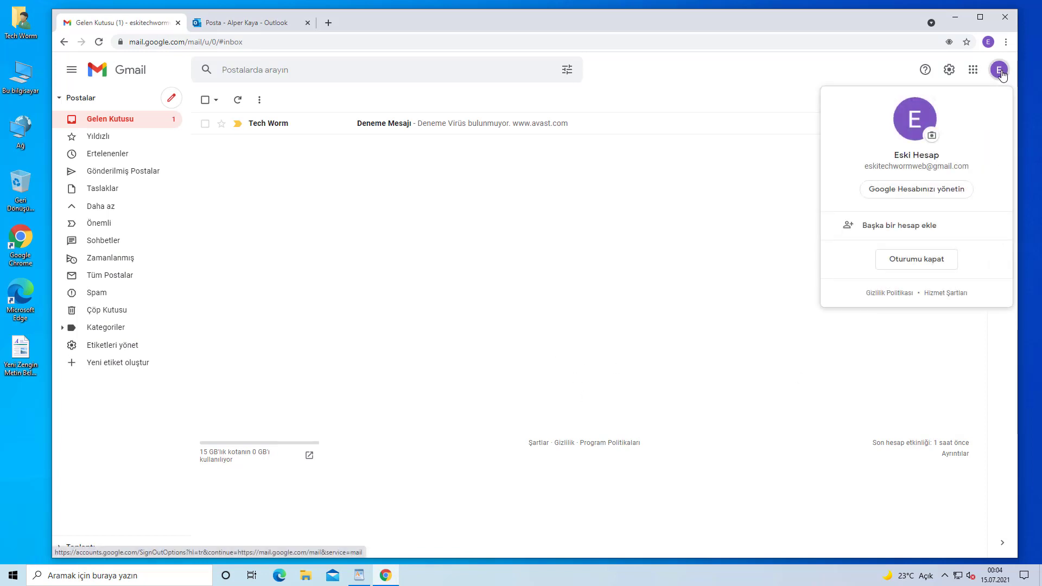
left_click(919, 195)
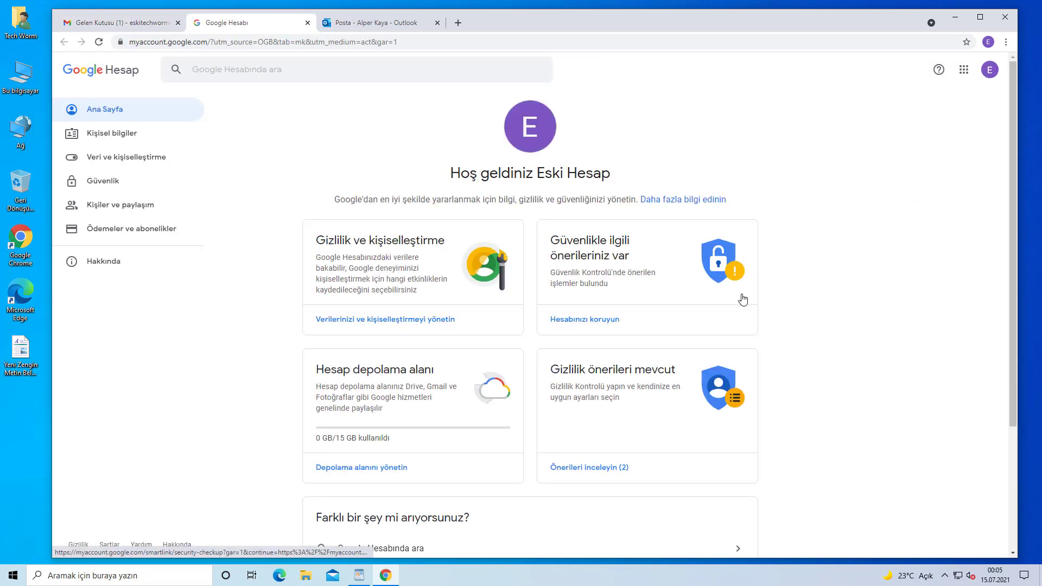
left_click(129, 136)
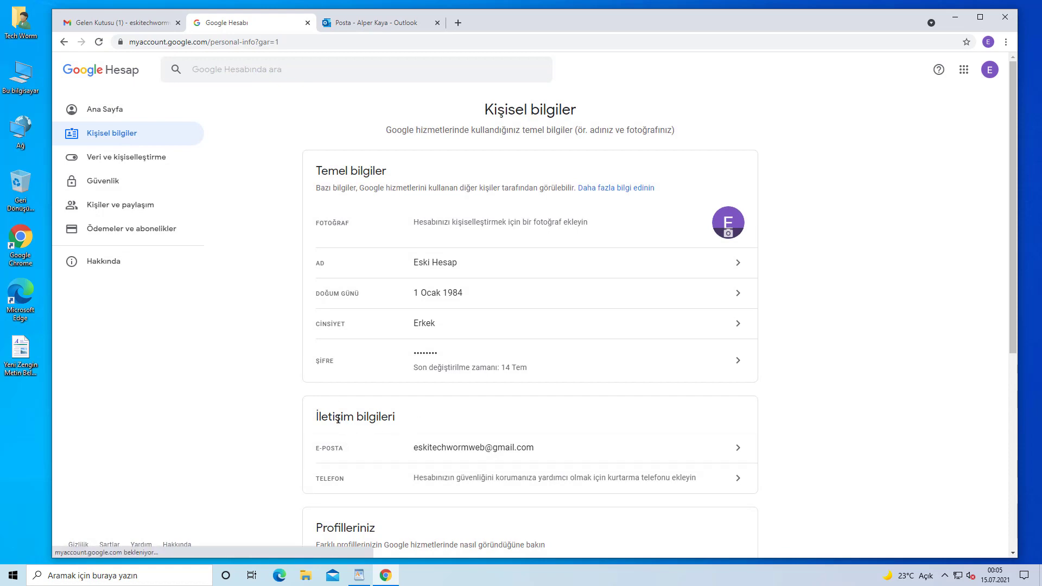
left_click(480, 447)
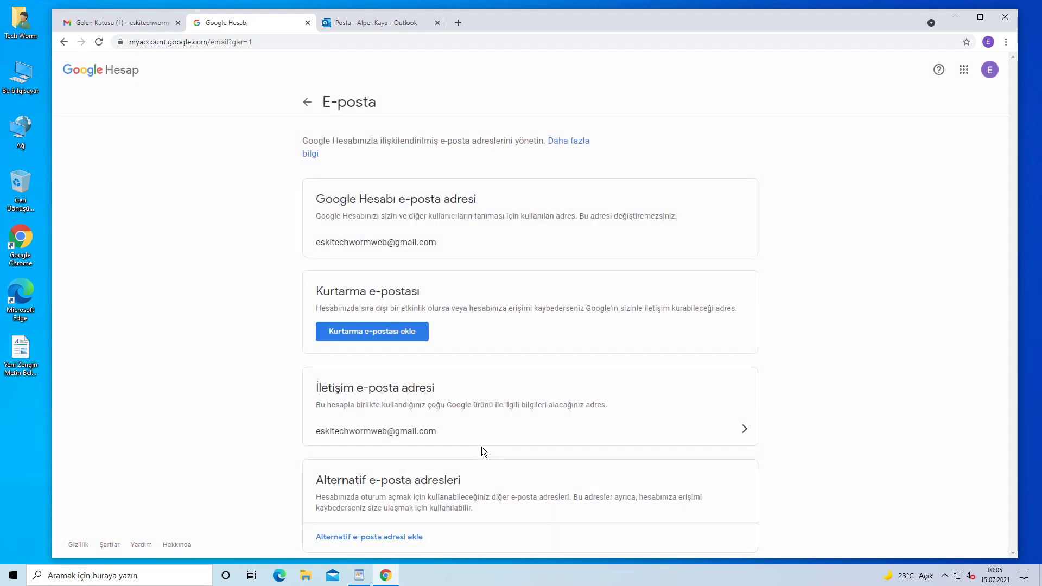
scroll(478, 434, "down", 2)
scroll(477, 430, "down", 1)
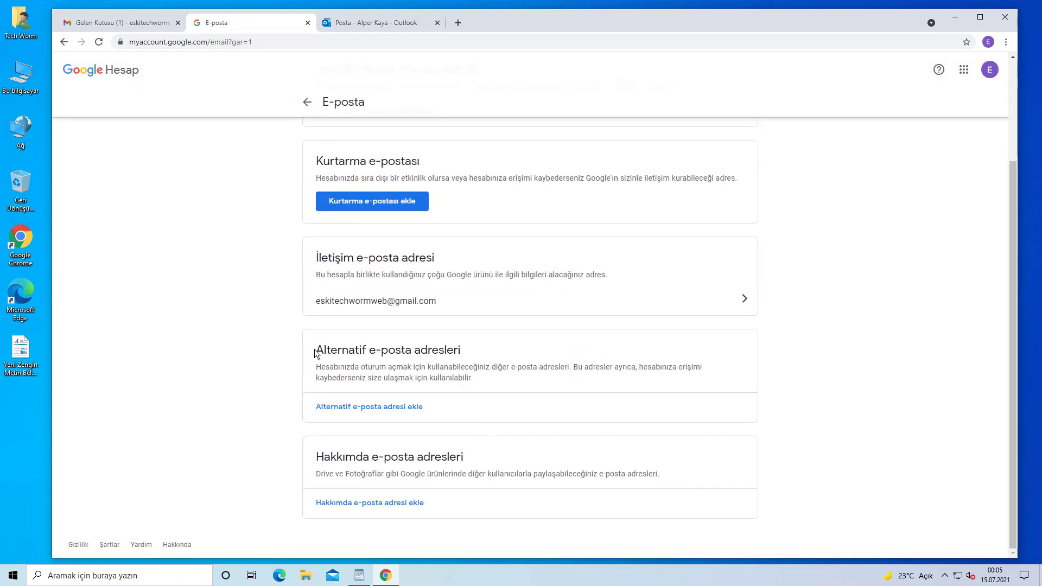
left_click_drag(317, 353, 469, 357)
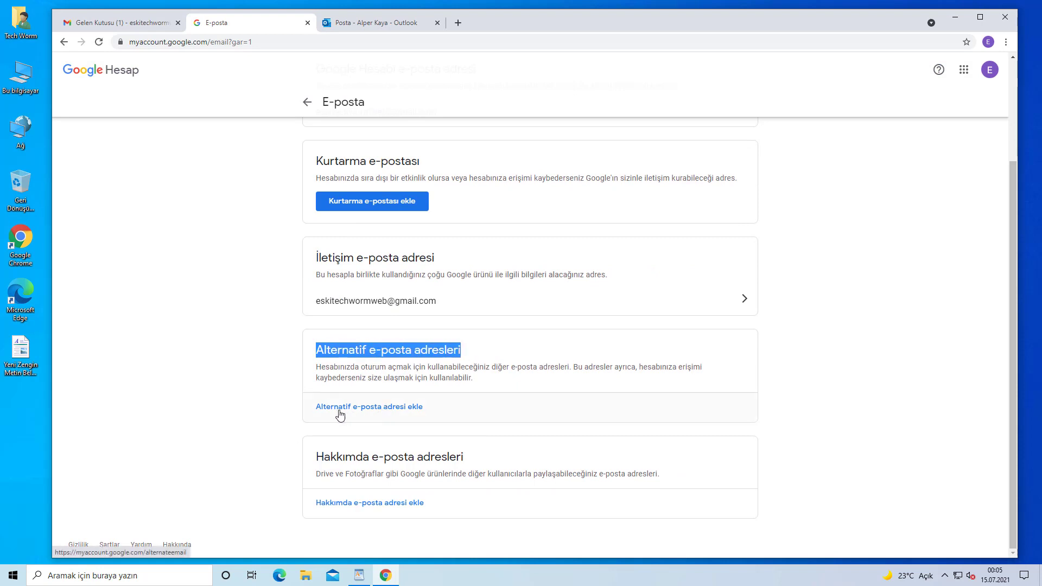
left_click(379, 415)
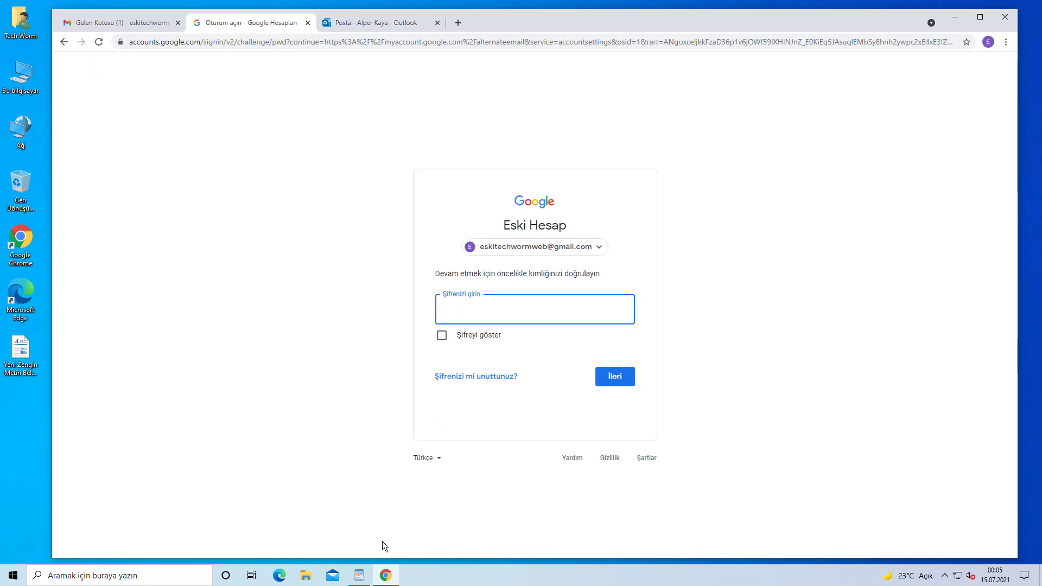
Copy the Hotmail address from the WordPad notes, then focus the Şifrenizi girin password field
left_click(360, 576)
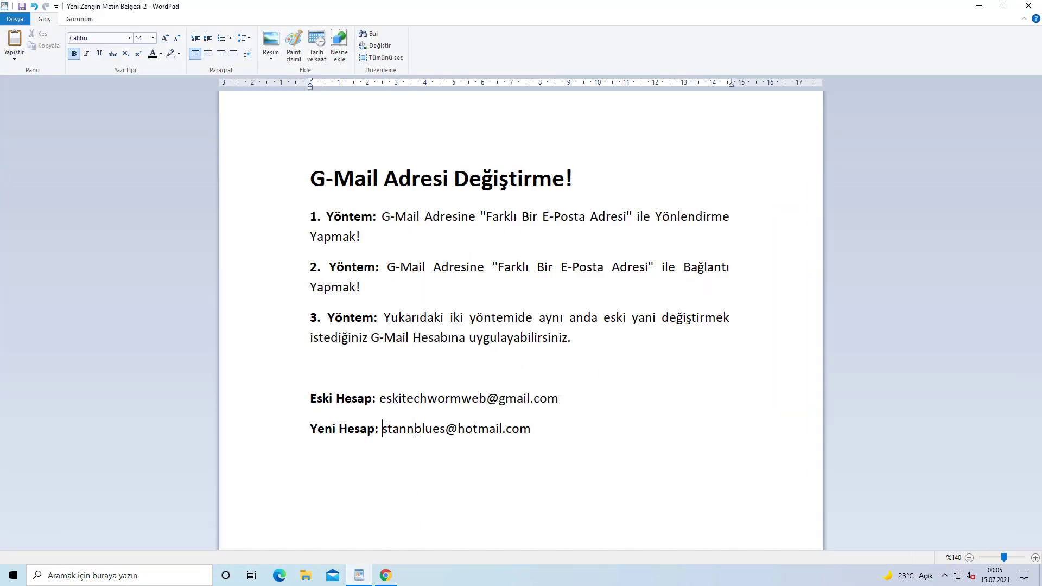
left_click_drag(382, 429, 523, 429)
right_click(523, 429)
left_click(549, 451)
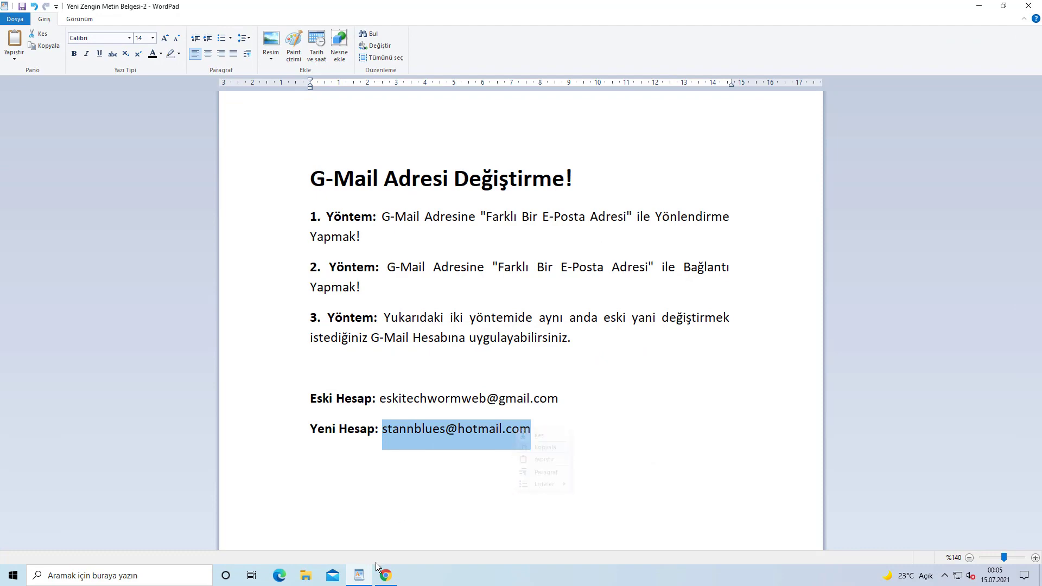
left_click(378, 577)
left_click(467, 316)
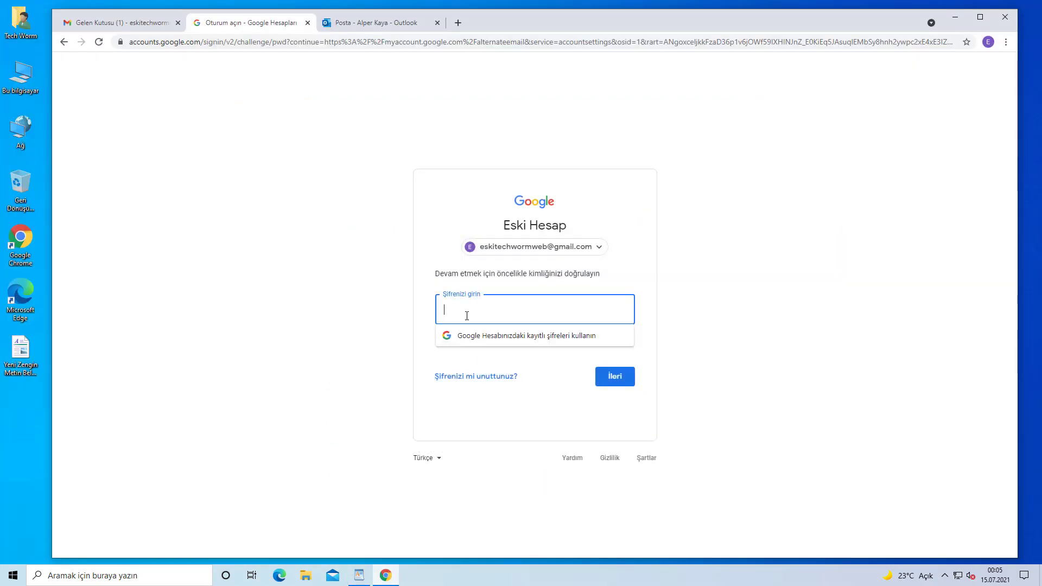
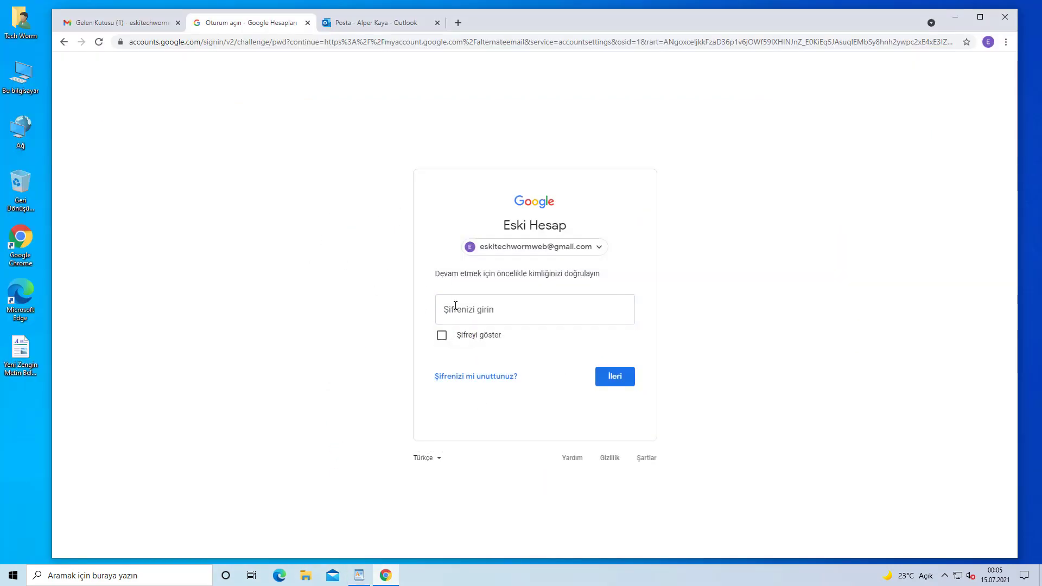
Confirm the account password to reach the alternate e-mail settings
left_click(483, 310)
type("***")
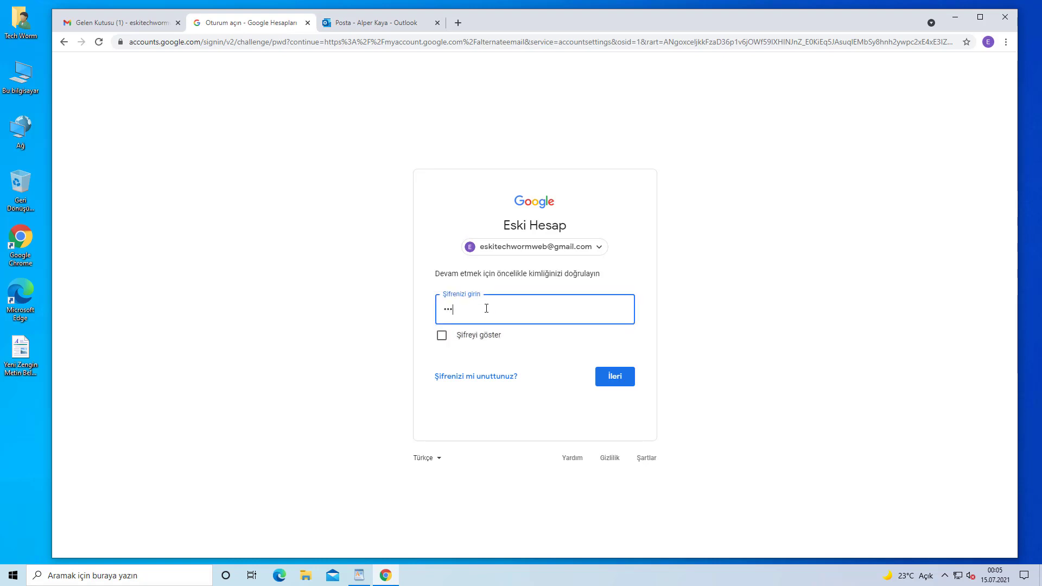
type("*******")
key("Return")
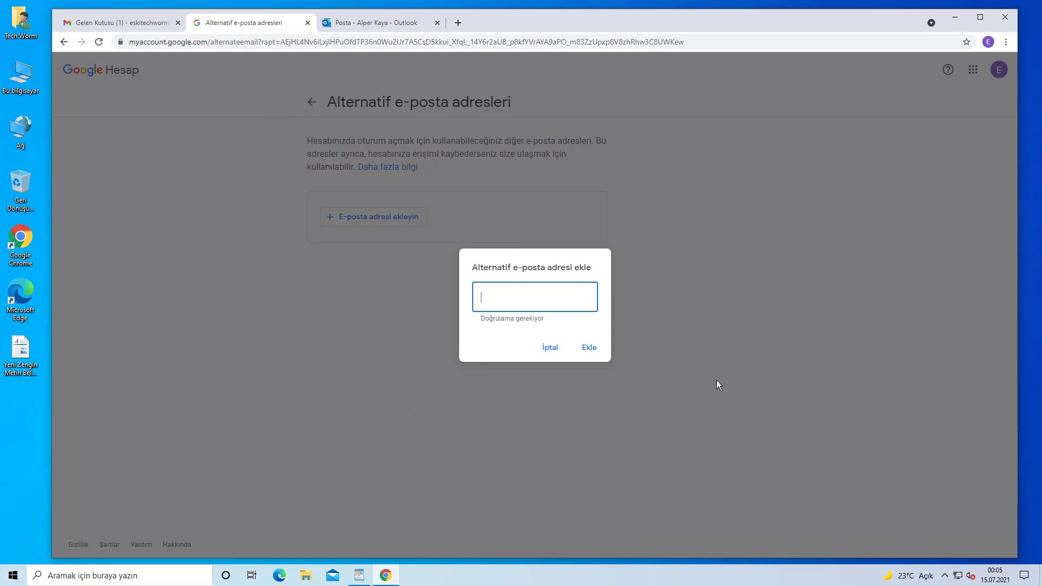
Add the pasted Hotmail address as an alternate e-mail in the Alternatif e-posta adresi ekle dialog
key("ctrl+v")
left_click(494, 308)
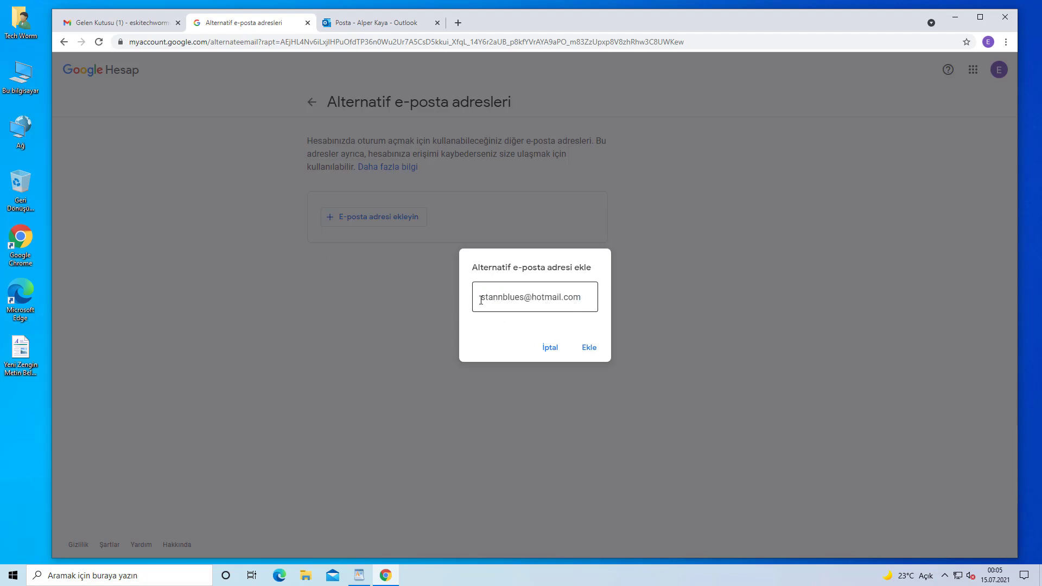
left_click(589, 348)
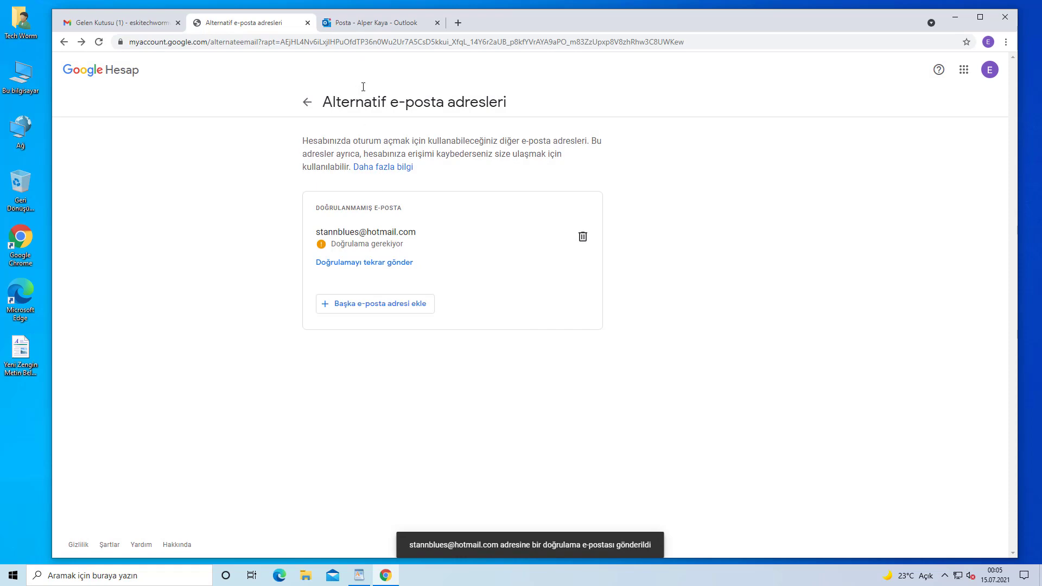
left_click(361, 23)
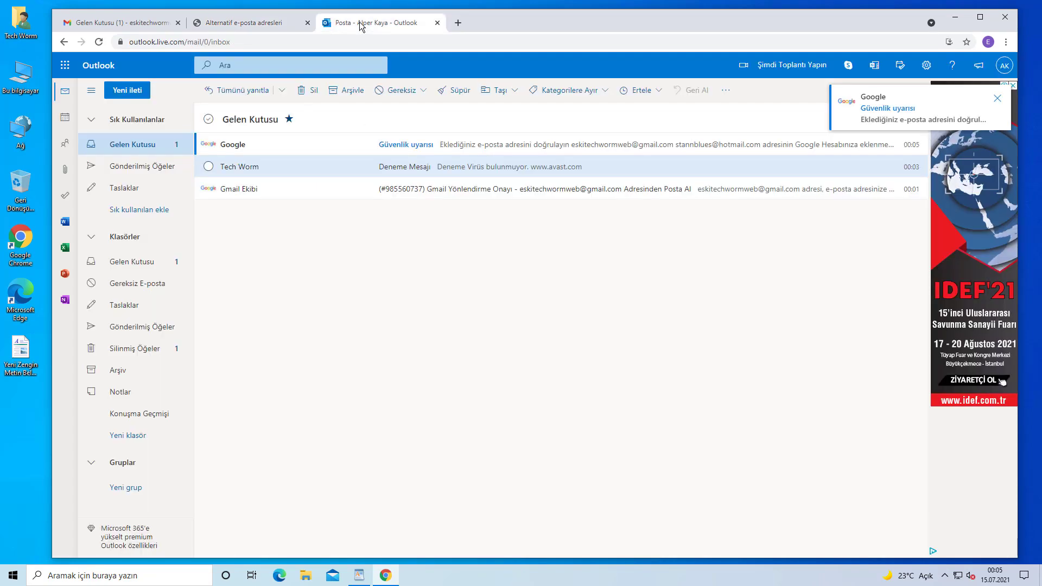
Open Google's Güvenlik uyarısı email in Outlook and follow its 'burayı' verification link
left_click(414, 146)
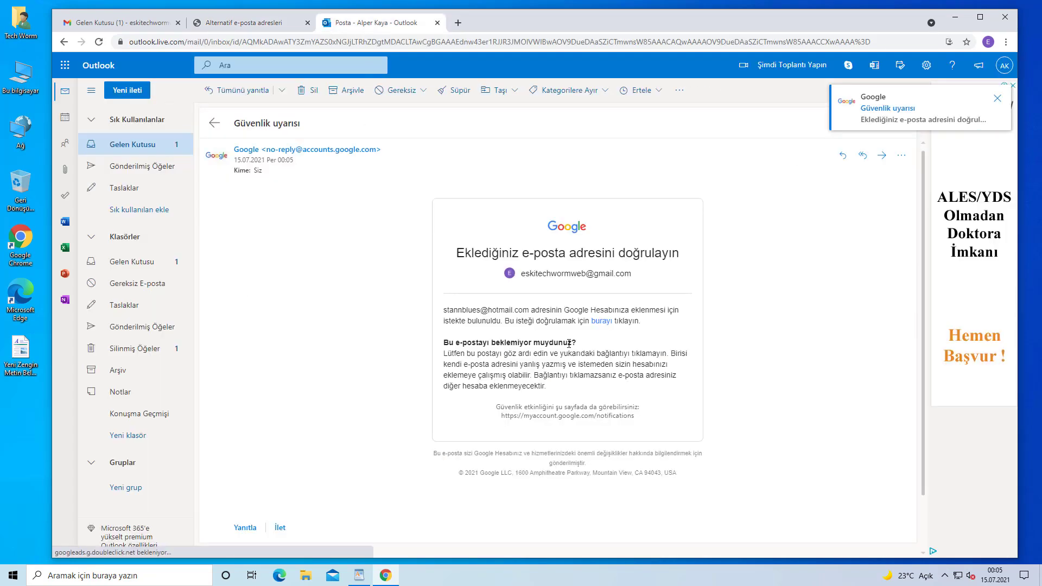
left_click_drag(510, 321, 646, 326)
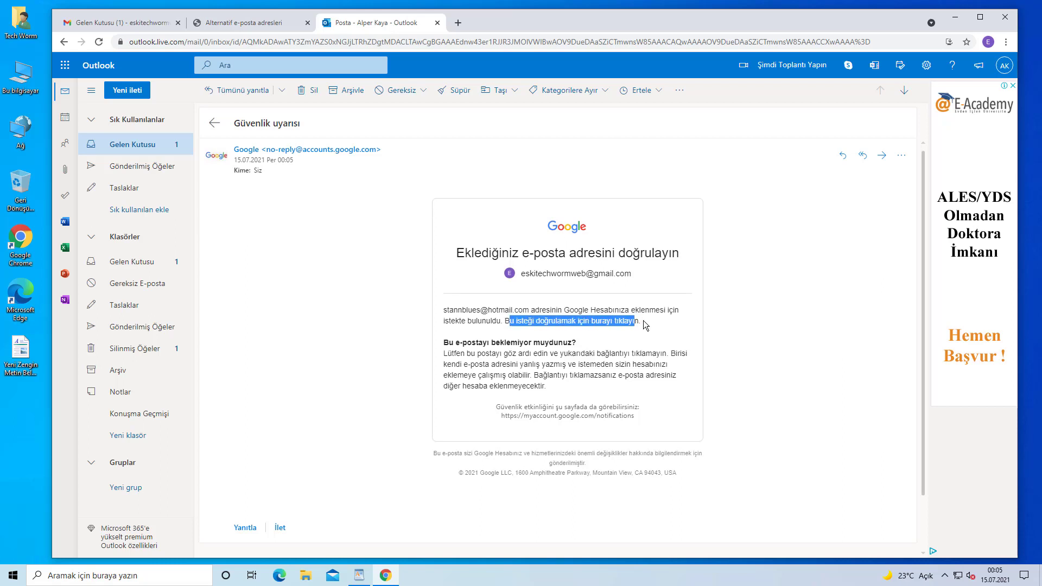
left_click(619, 328)
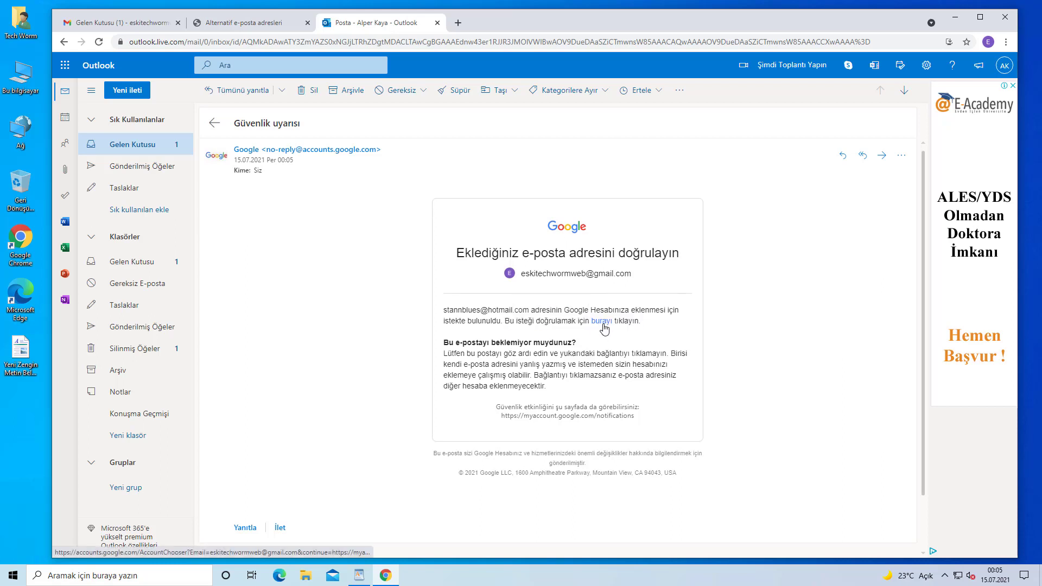
left_click(601, 321)
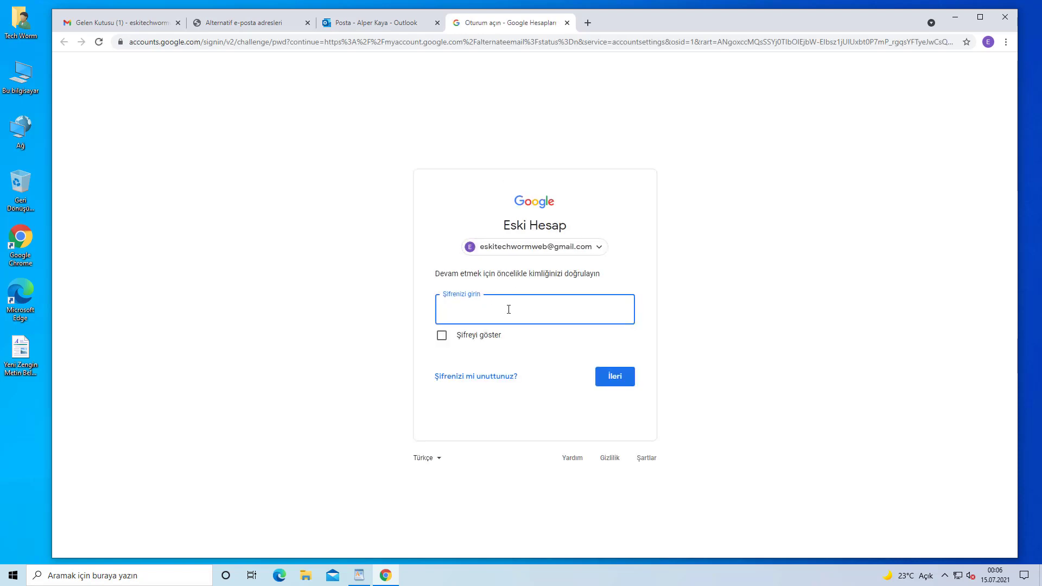
Confirm the verification with the account password, then reload the Alternatif e-posta adresleri page
type("••••••••••")
key("Return")
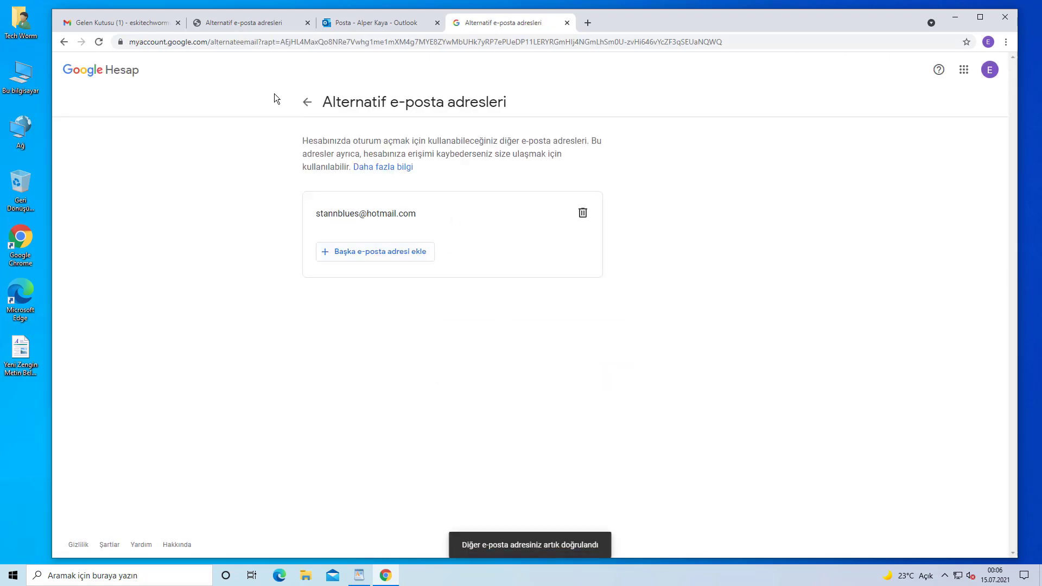
left_click(245, 24)
left_click(264, 42)
key("Return")
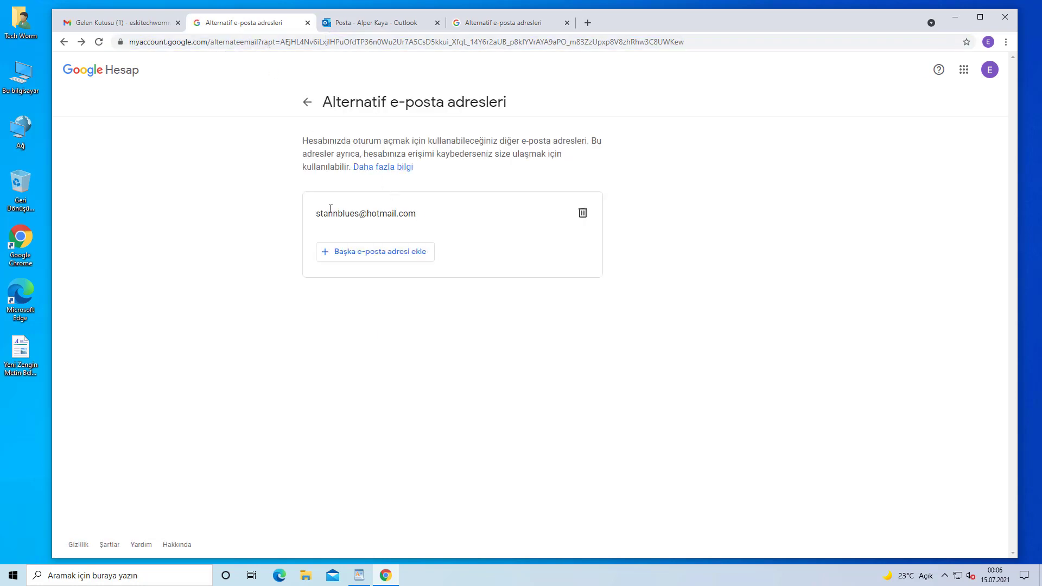
Sign out of Gmail and remove the old Gmail account from the browser's saved accounts
left_click(308, 22)
left_click(119, 22)
left_click(656, 164)
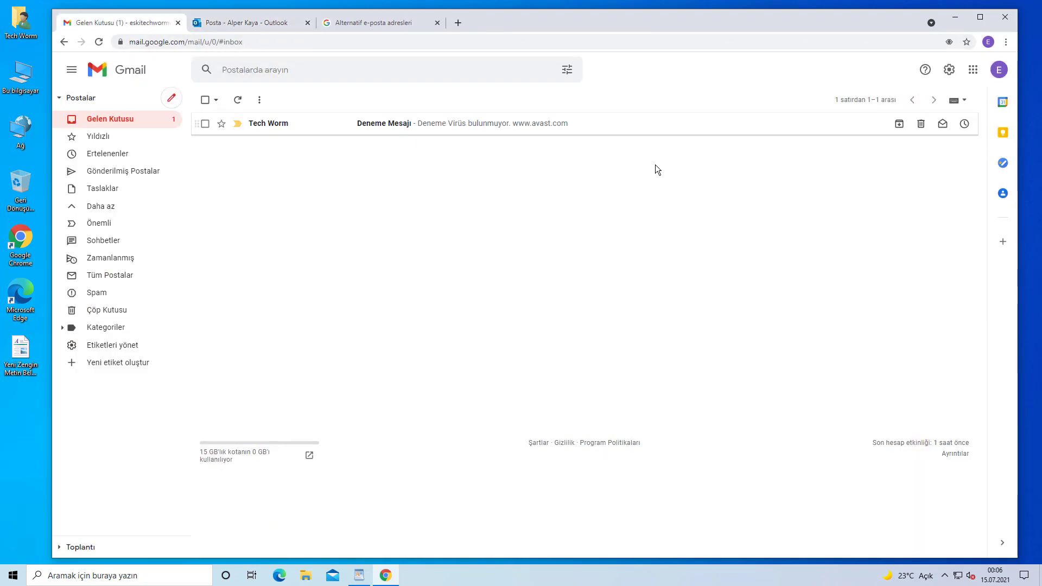
left_click(996, 71)
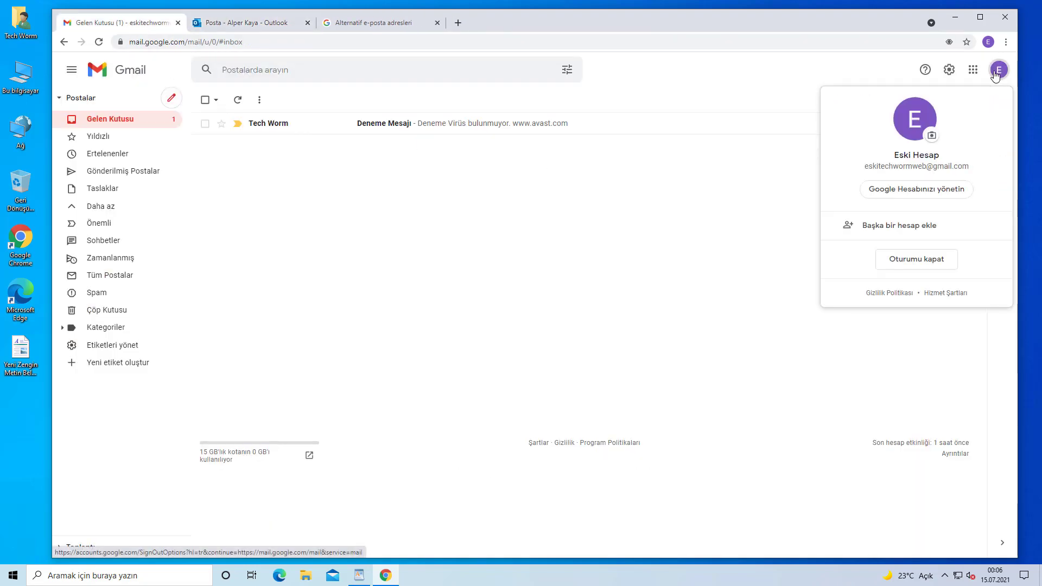
left_click(929, 262)
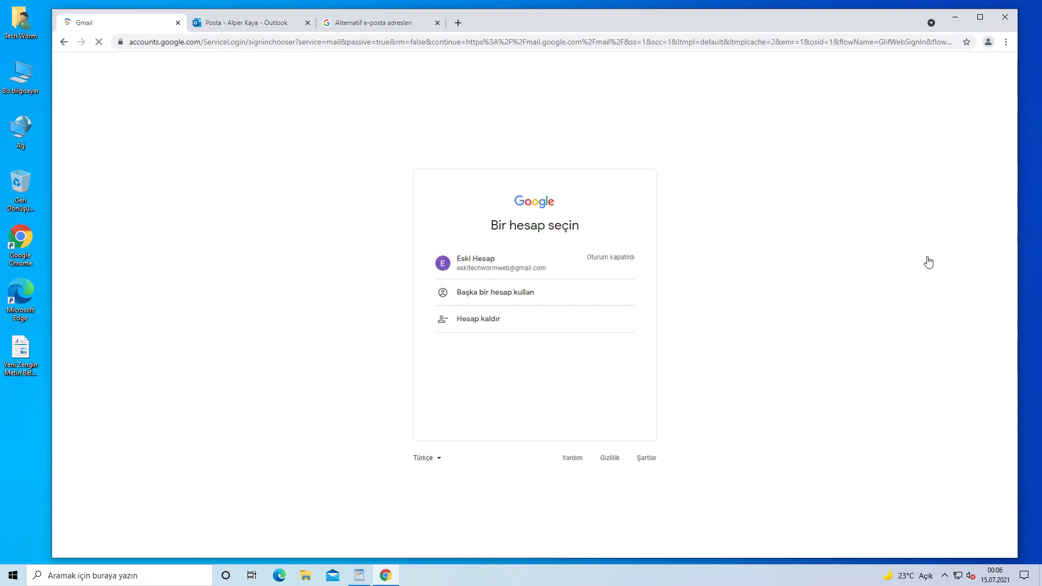
left_click(520, 293)
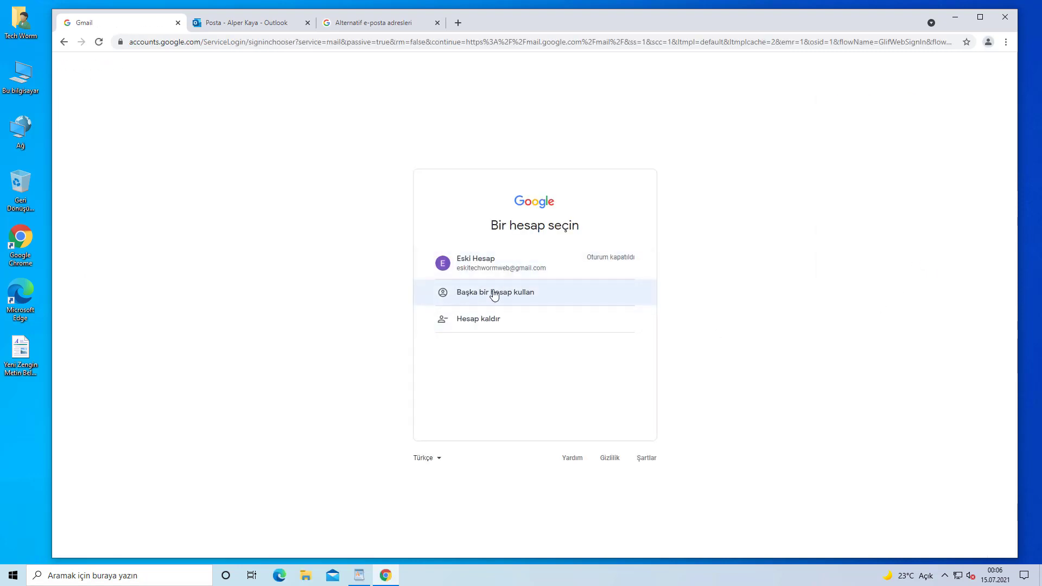
left_click(486, 323)
left_click(629, 281)
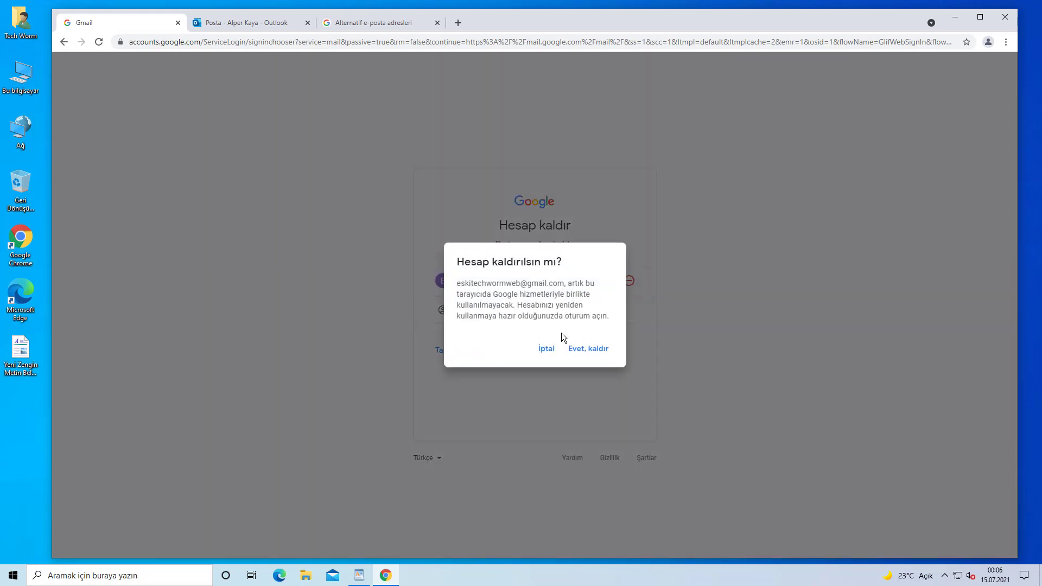
left_click(585, 351)
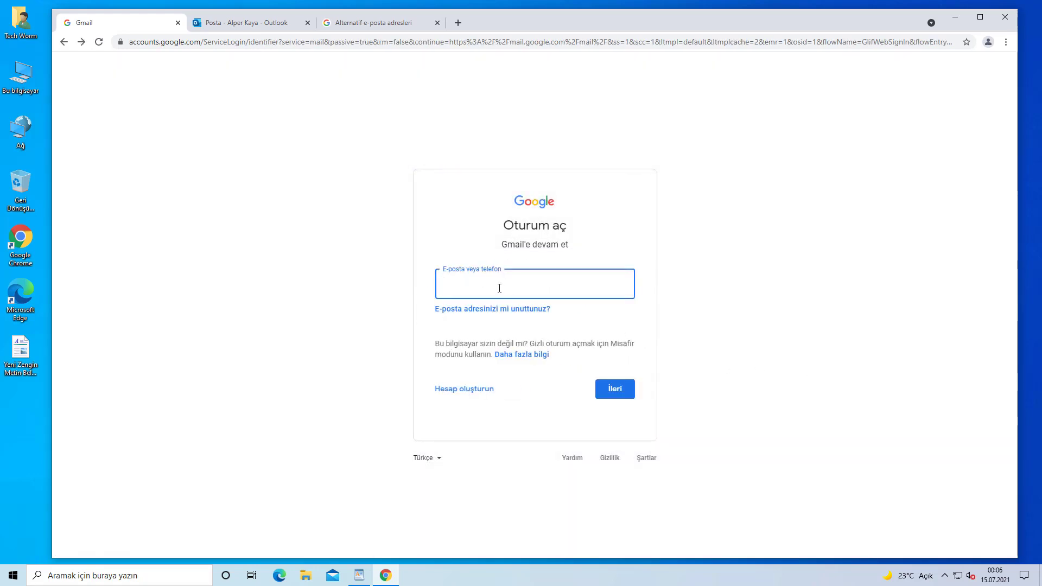
Pick the saved Hotmail address on the sign-in page and enter the account password
left_click(521, 285)
left_click(329, 269)
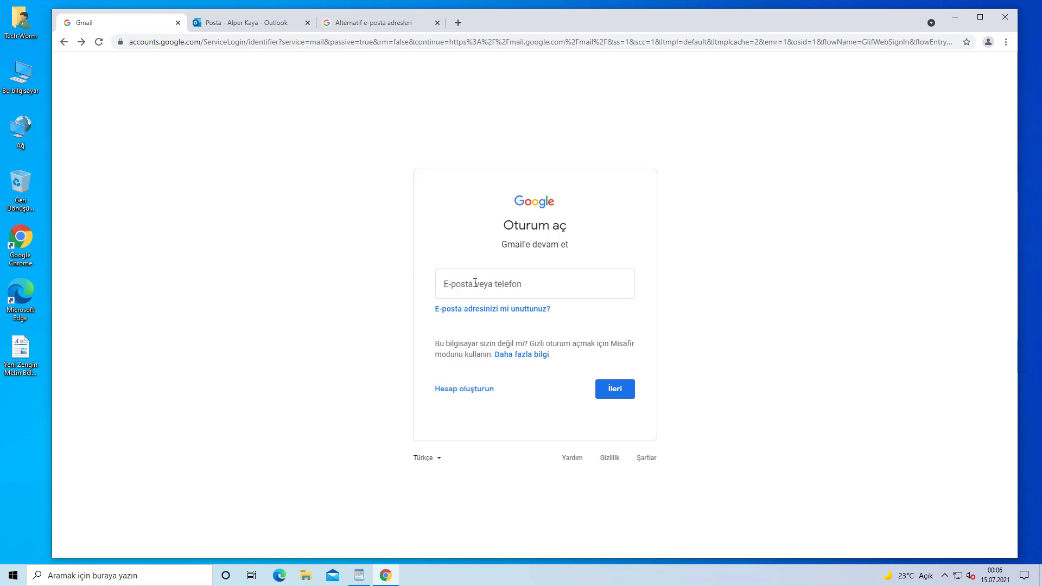
left_click(574, 284)
left_click(297, 268)
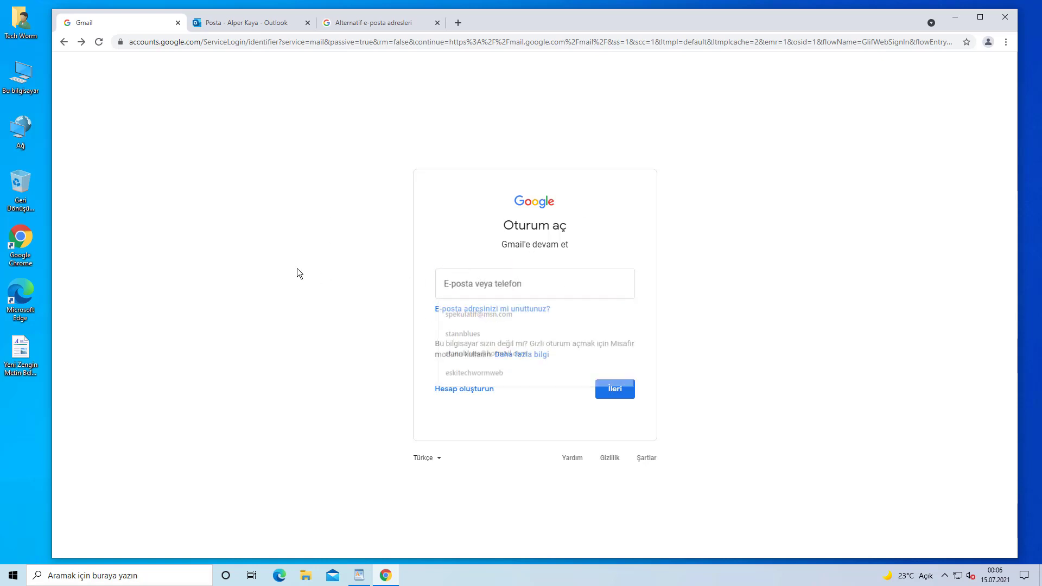
left_click(474, 293)
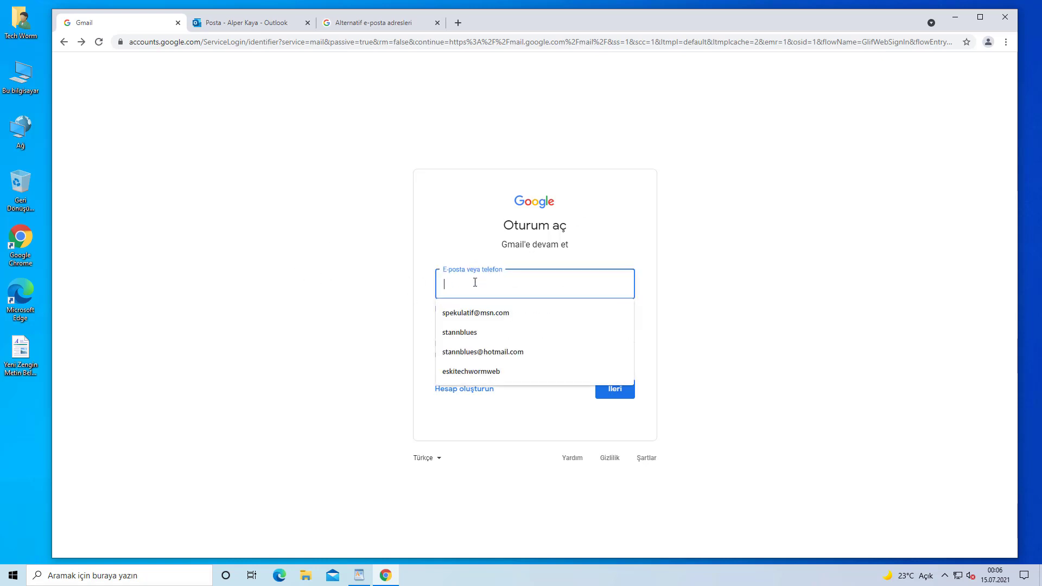
left_click(488, 354)
left_click_drag(556, 282, 443, 296)
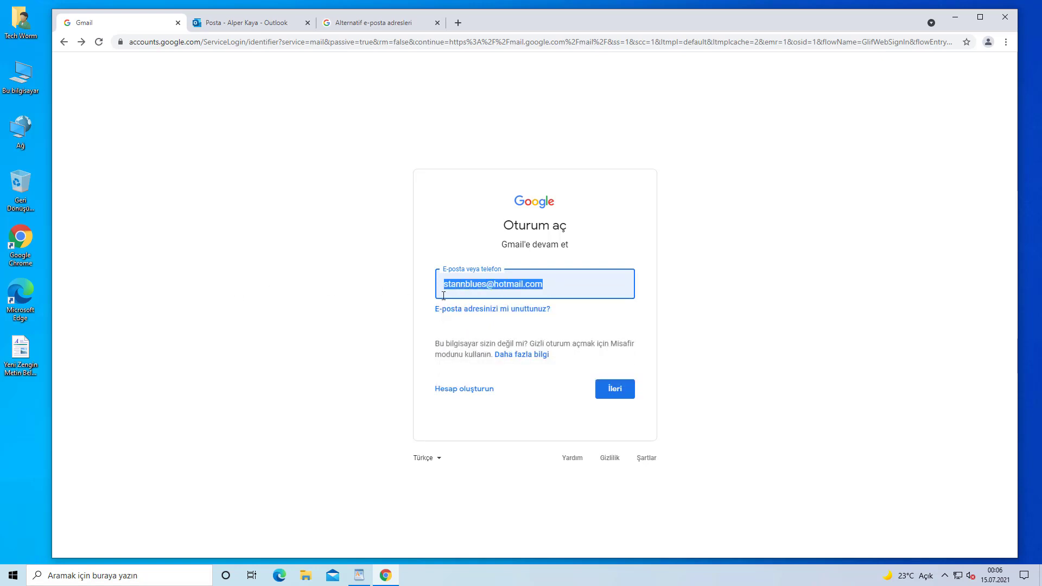
left_click(461, 291)
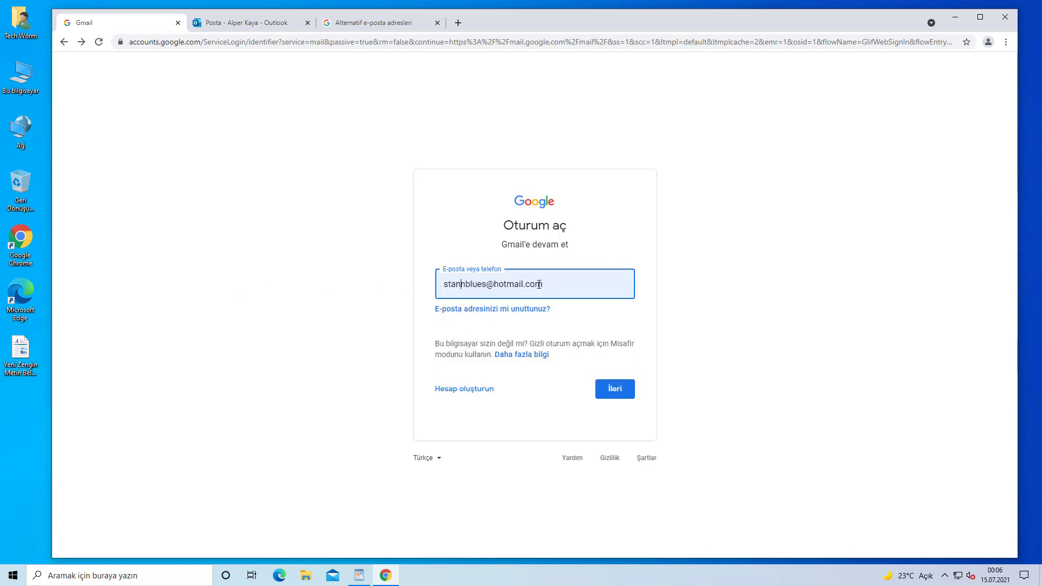
left_click_drag(539, 286, 431, 289)
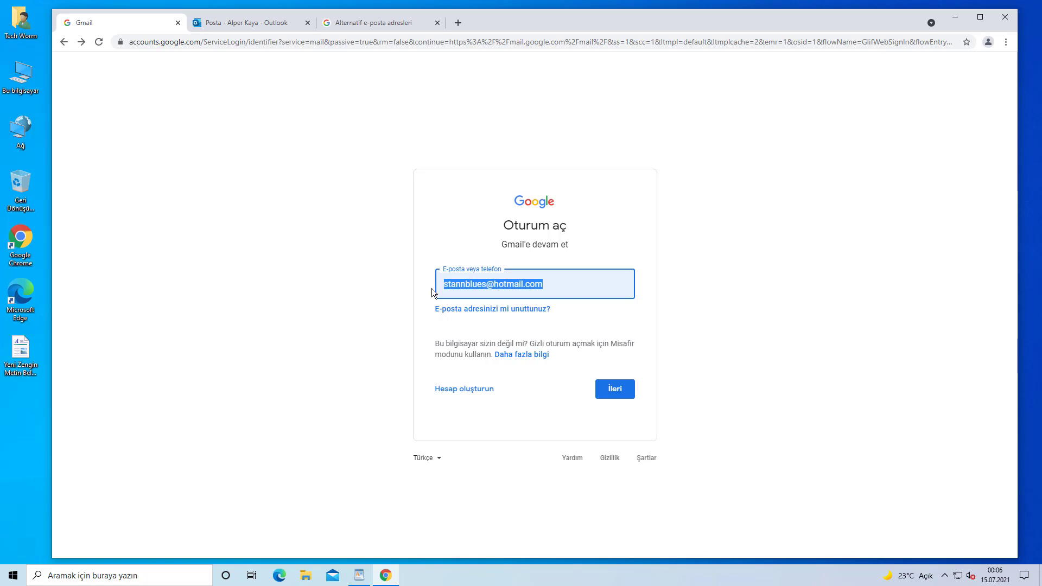
left_click(624, 395)
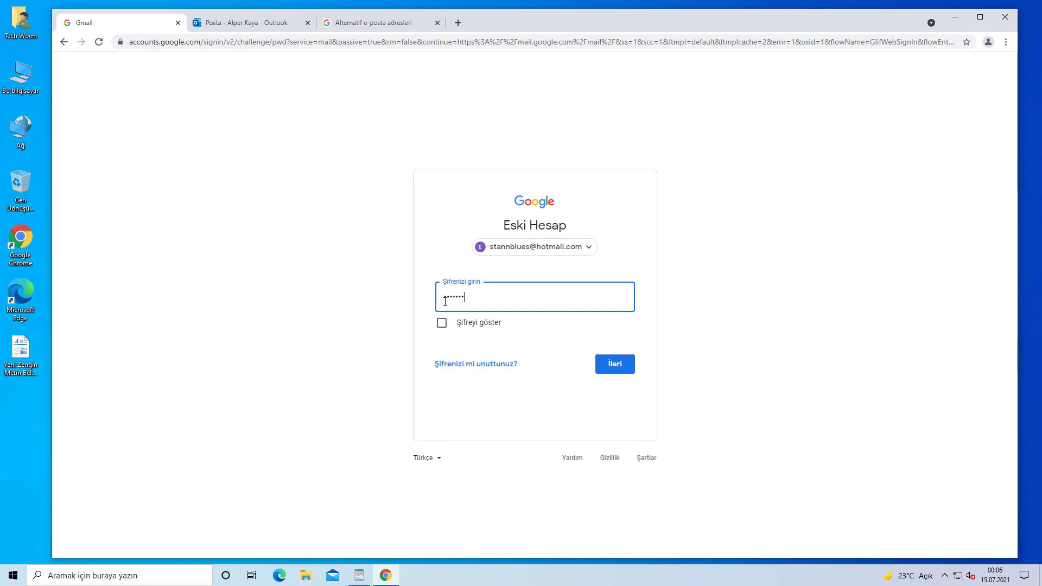
type("•••")
key("Return")
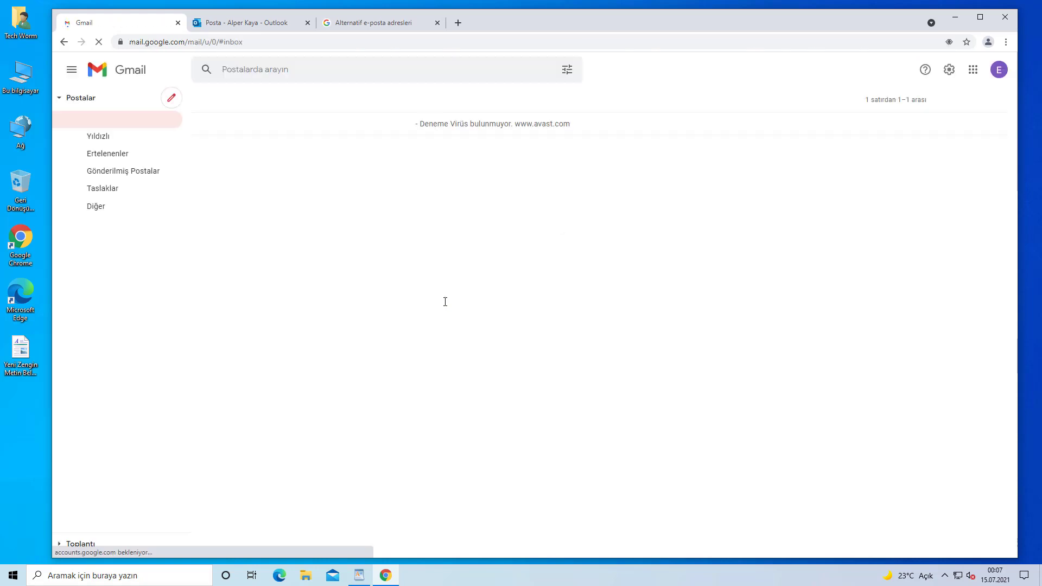
Check the avatar panel shows the original Gmail address, then return to Outlook's Gelen Kutusu
left_click(998, 75)
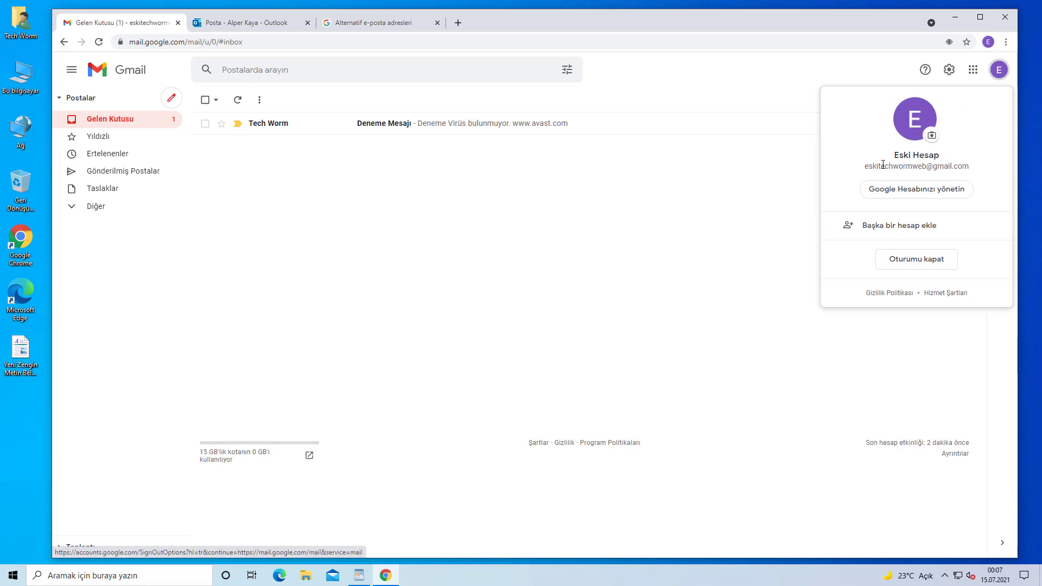
triple_click(908, 164)
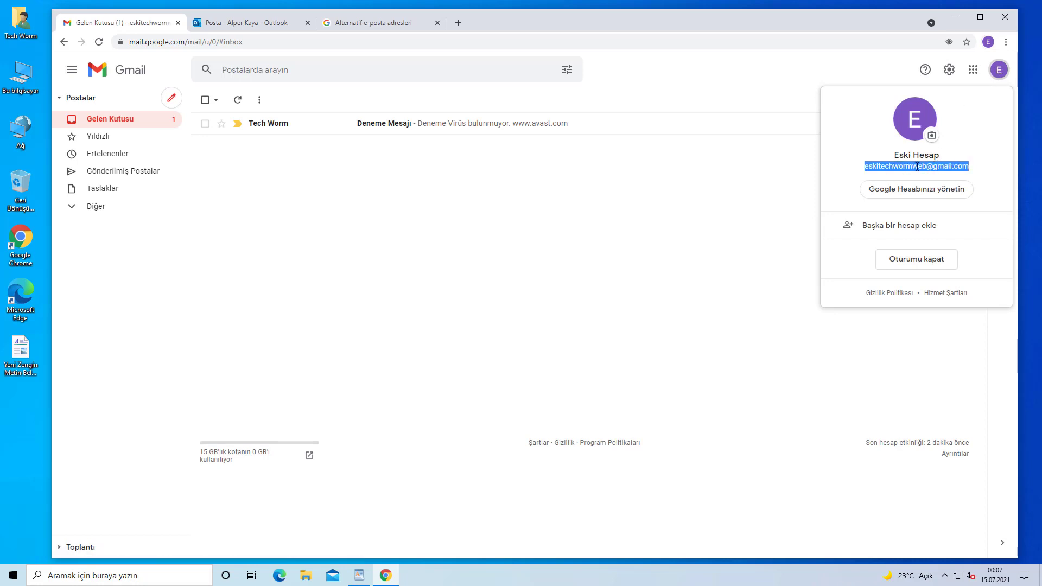
left_click(564, 200)
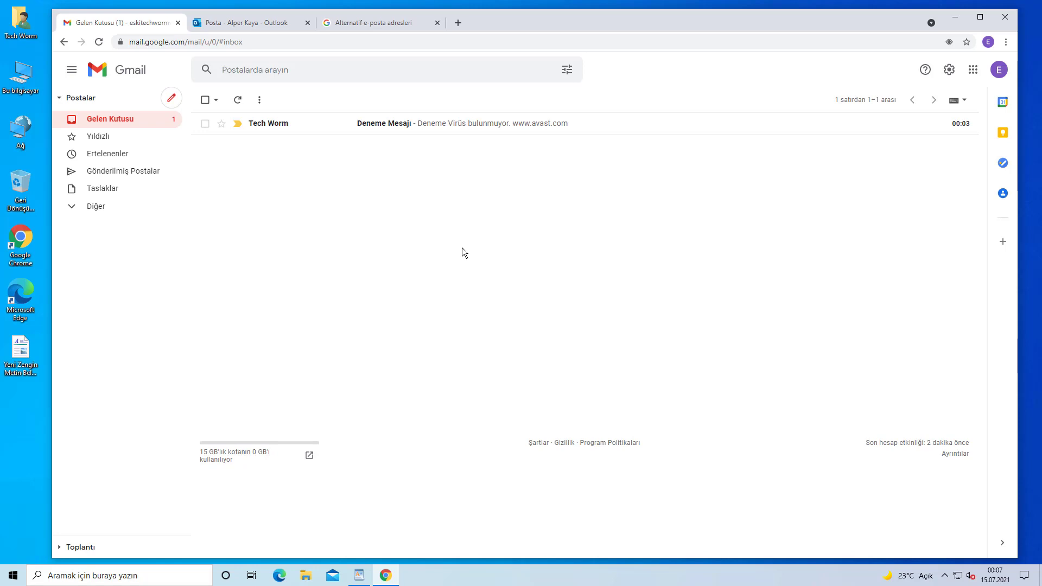
left_click(255, 22)
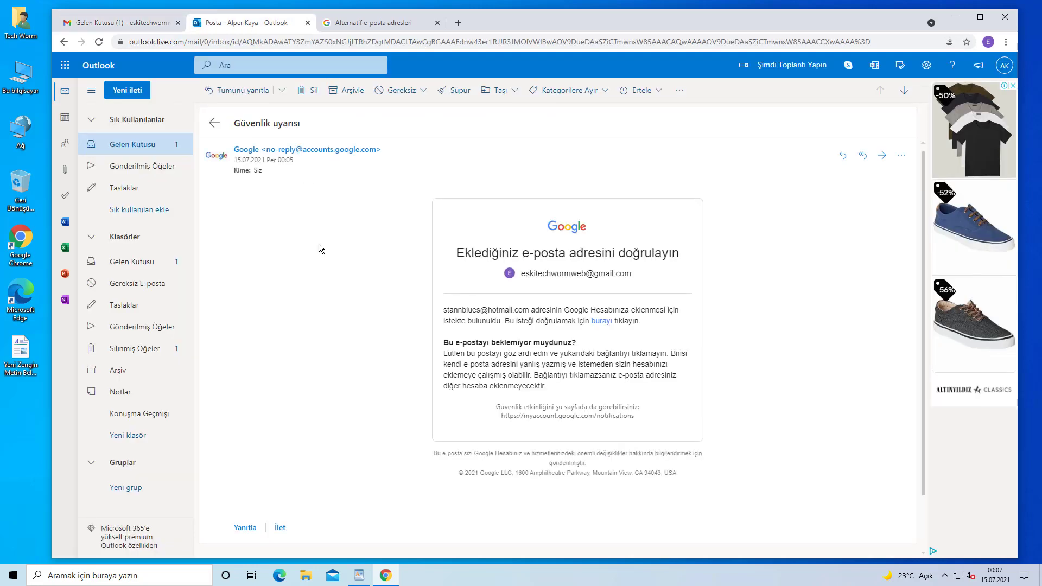
left_click(153, 145)
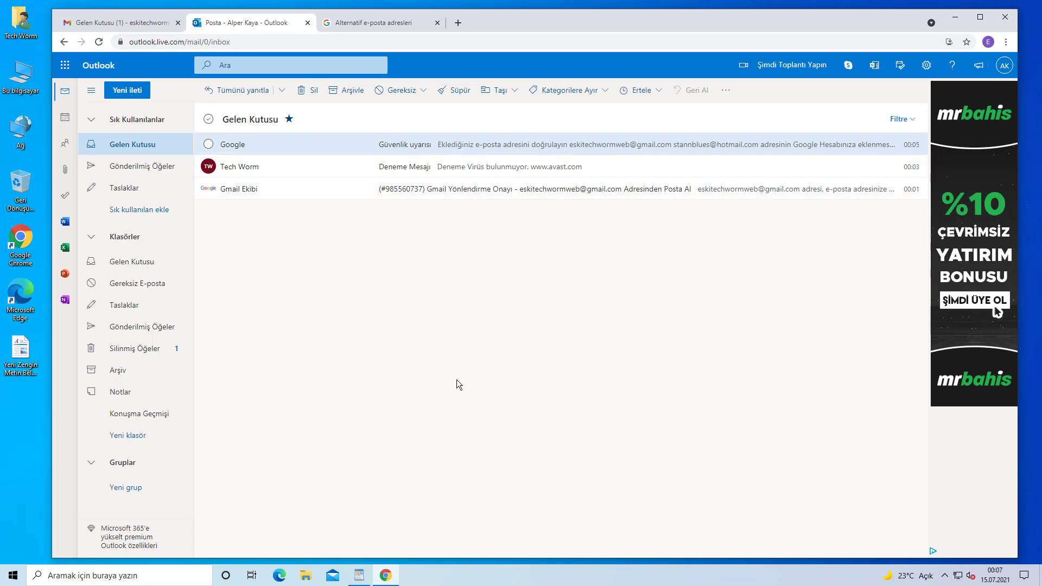
Bring up the 'G-Mail Adresi Değiştirme!' WordPad note and highlight methods 1–2, then method 3
left_click(359, 576)
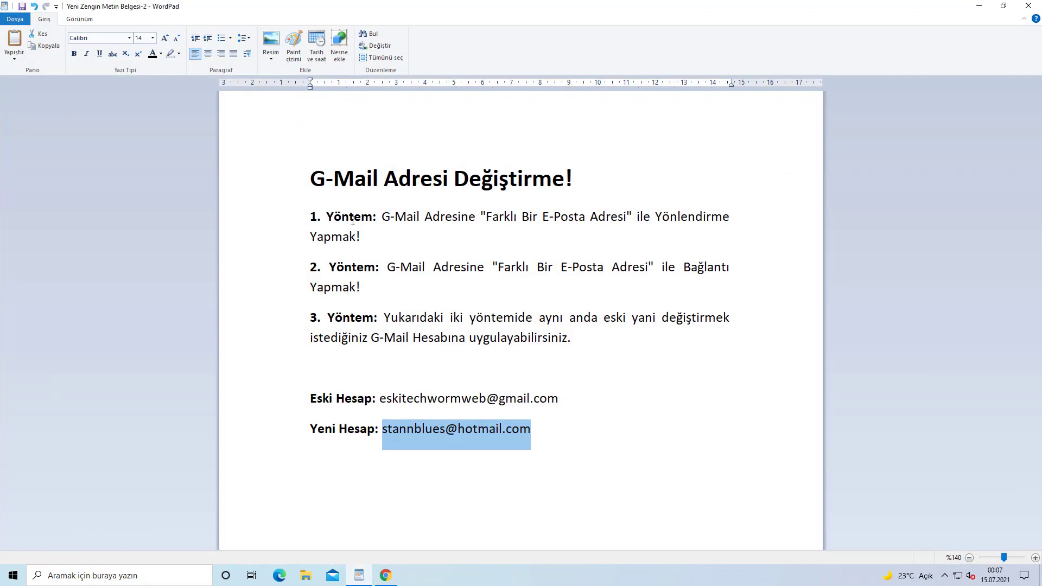
left_click_drag(310, 214, 465, 306)
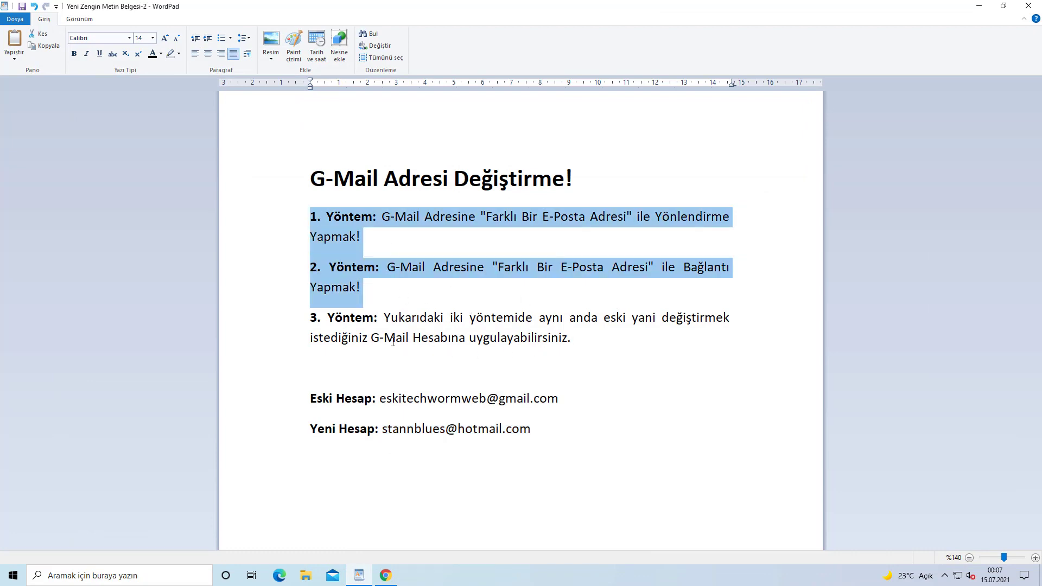
left_click_drag(526, 344, 324, 324)
left_click(415, 340)
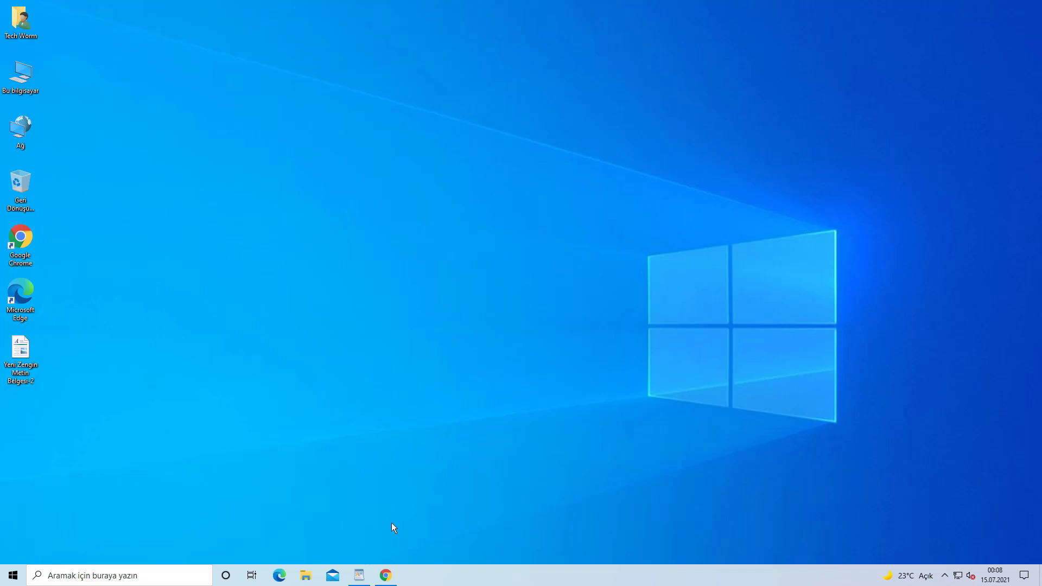
Go to Google Hesabınızı yönetin > Kişisel bilgiler > E-posta and choose Diğer e-postaları yönet
left_click(385, 575)
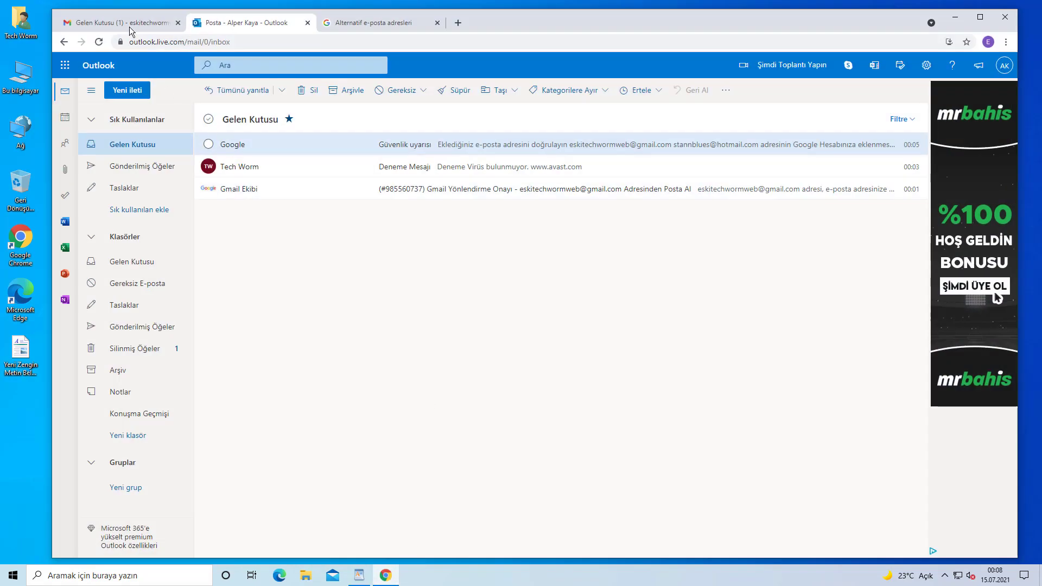
left_click(129, 23)
left_click(999, 74)
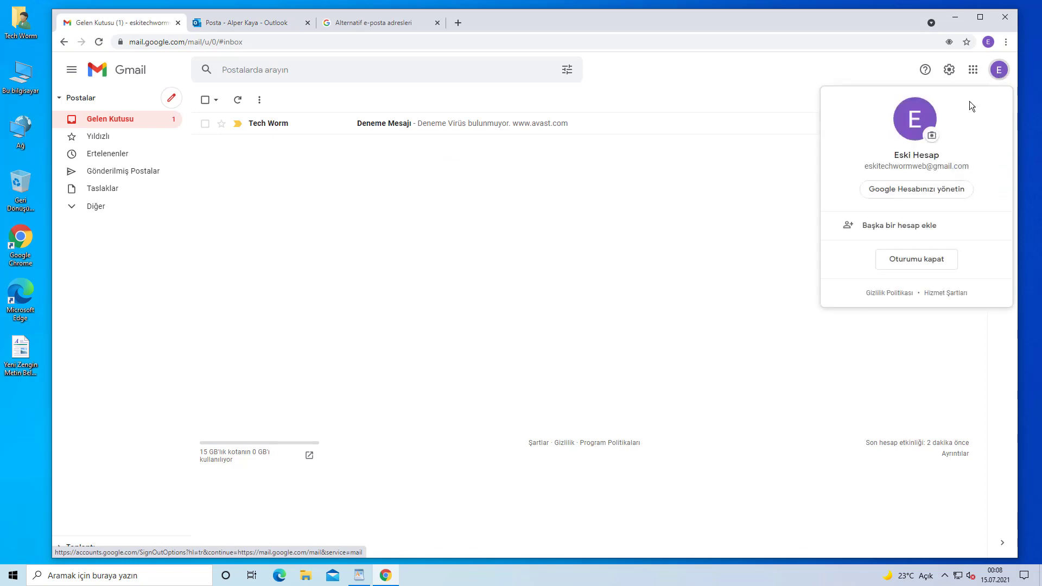
left_click(921, 190)
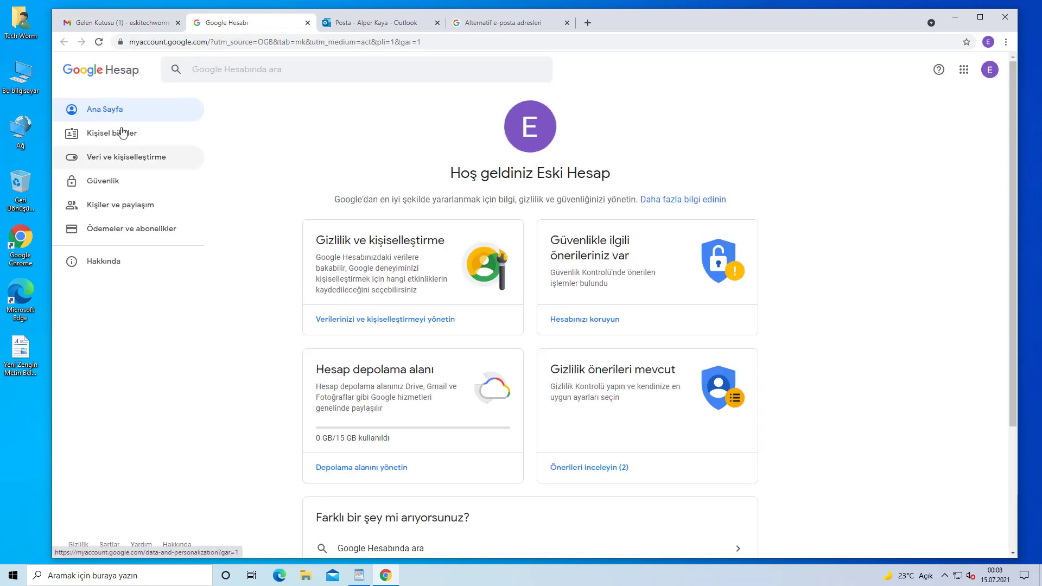
left_click(122, 133)
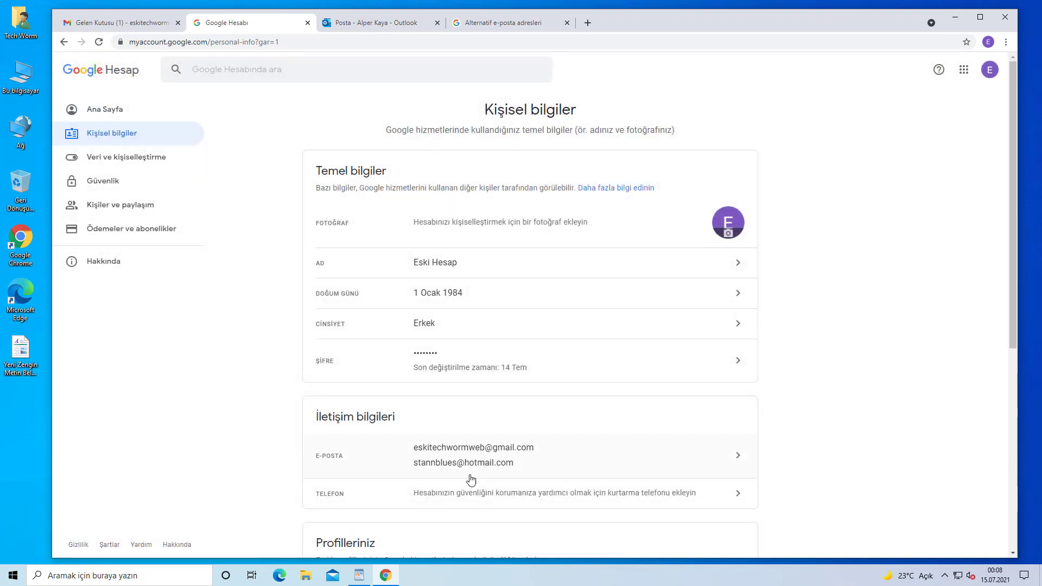
left_click(484, 451)
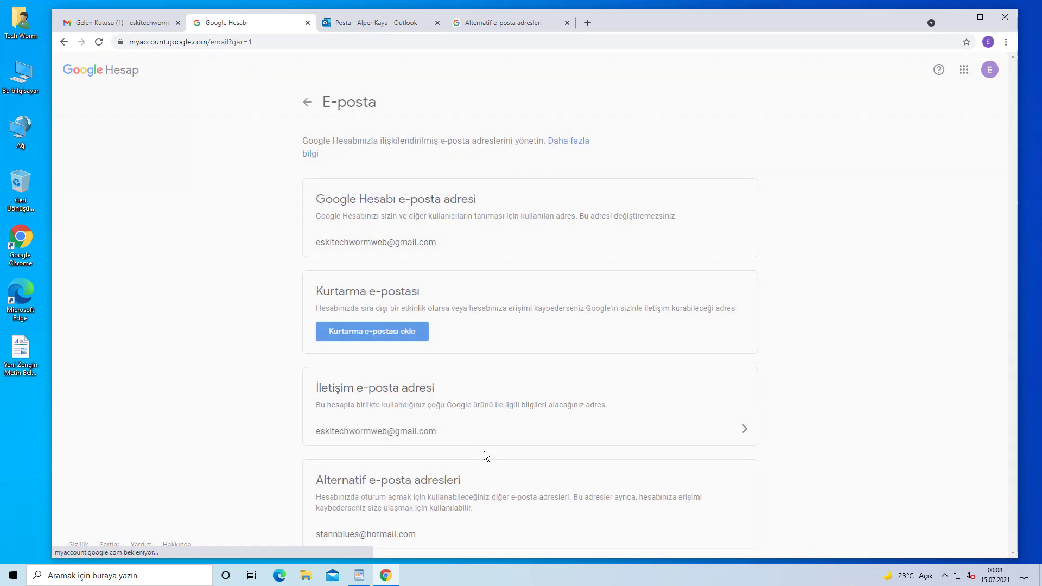
scroll(435, 380, "down", 3)
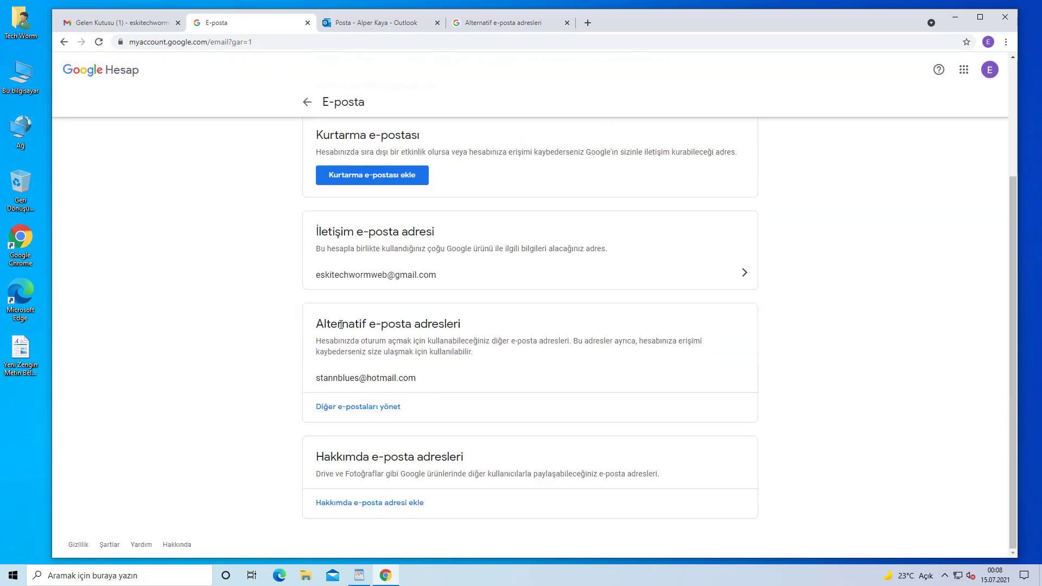
left_click_drag(320, 324, 466, 326)
left_click(401, 402)
left_click(373, 411)
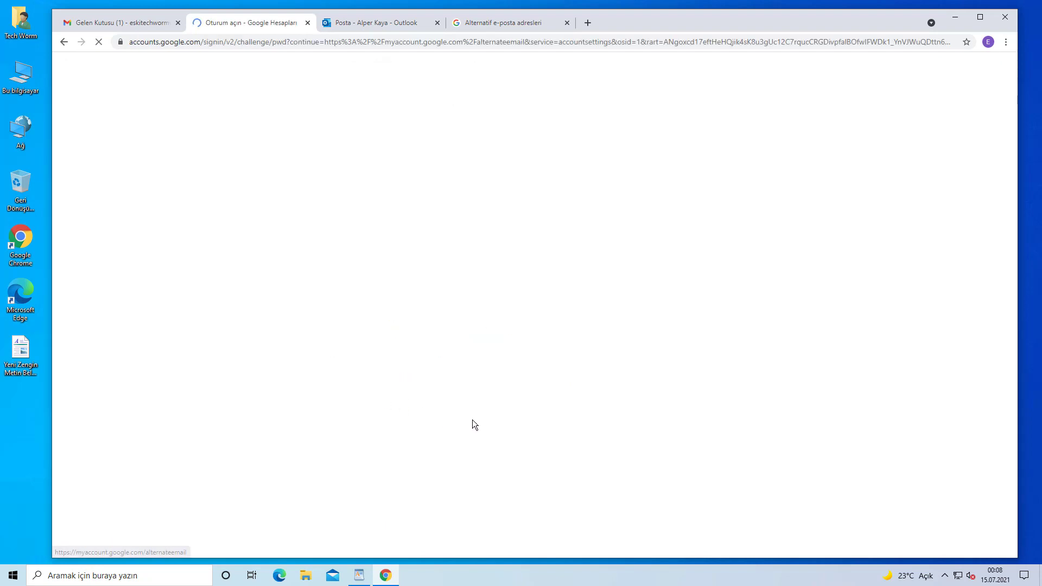
Re-enter the account password and delete the Hotmail alternate address with its trash icon
left_click(481, 305)
type("•••")
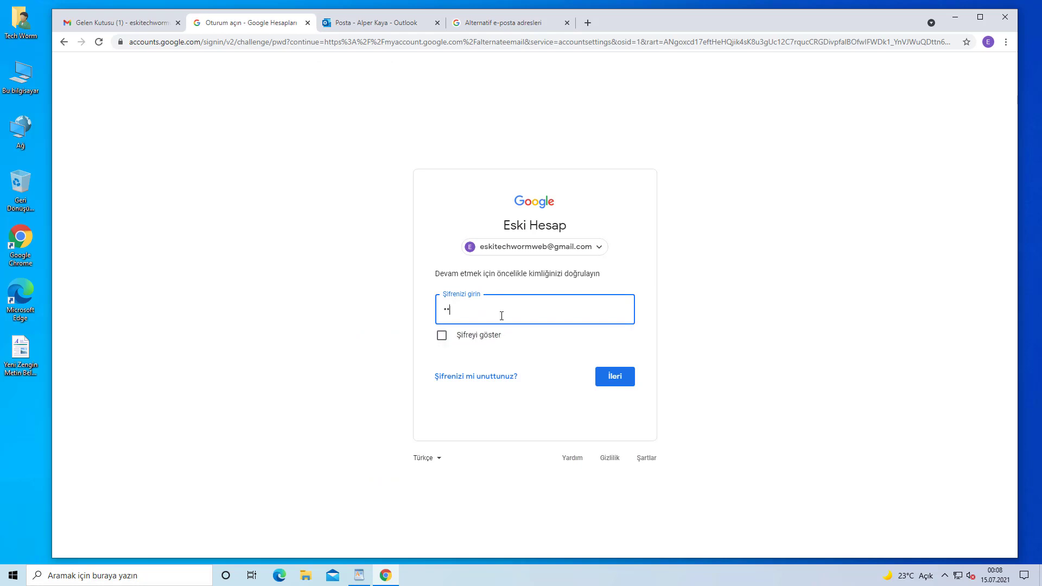
type("•••••••")
key("Return")
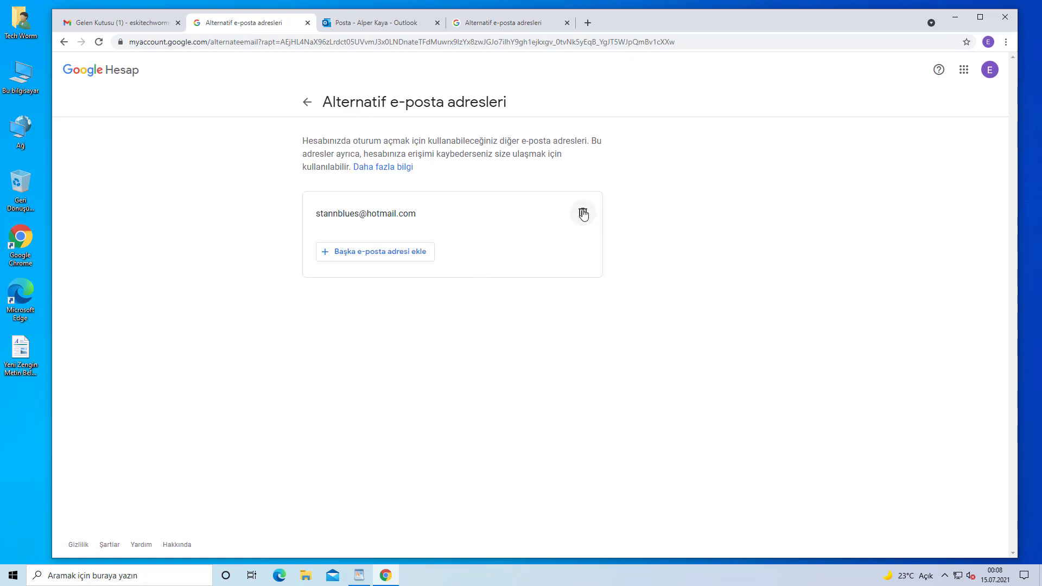
left_click(583, 215)
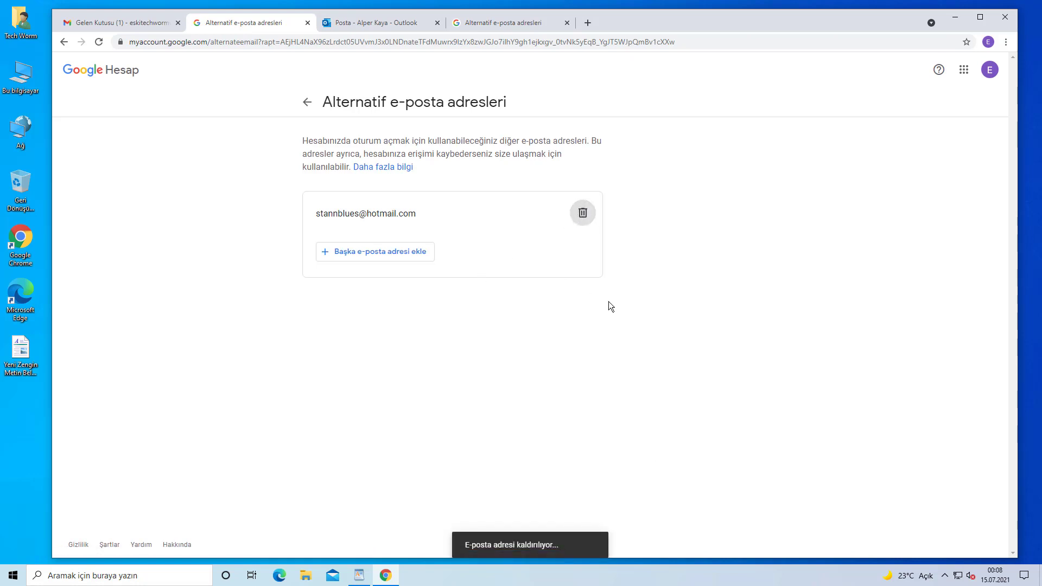